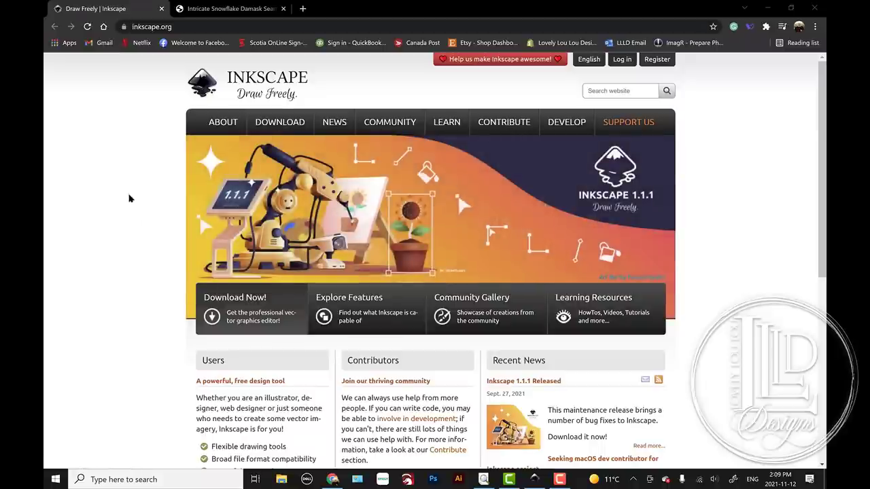
View the Intricate Snowflake Damask Seamless Pattern product page, then switch to Inkscape and close the Align and Distribute dialog
{"action": "left_click", "coordinate": [216, 9]}
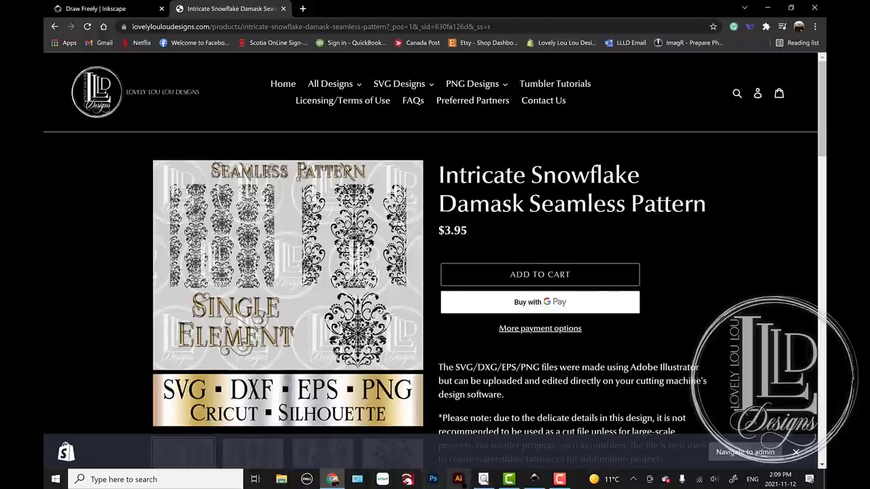
{"action": "left_click", "coordinate": [534, 480]}
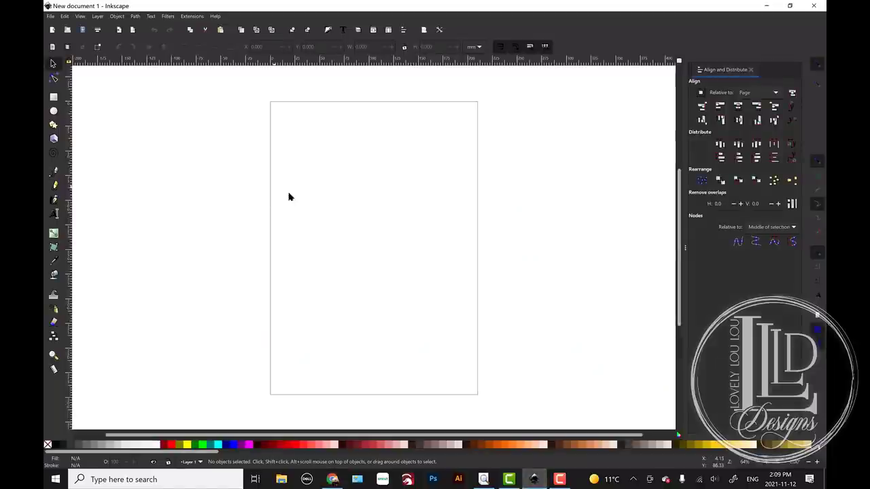
{"action": "left_click", "coordinate": [750, 69]}
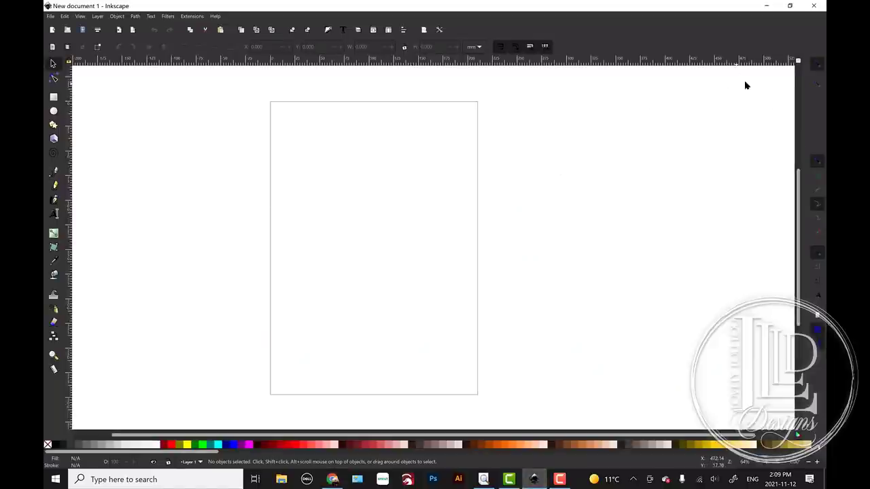
Open the file Intricate Snowflake Damask Large Scale Seamless Pattern.svg
{"action": "left_click", "coordinate": [50, 16]}
{"action": "left_click", "coordinate": [63, 46]}
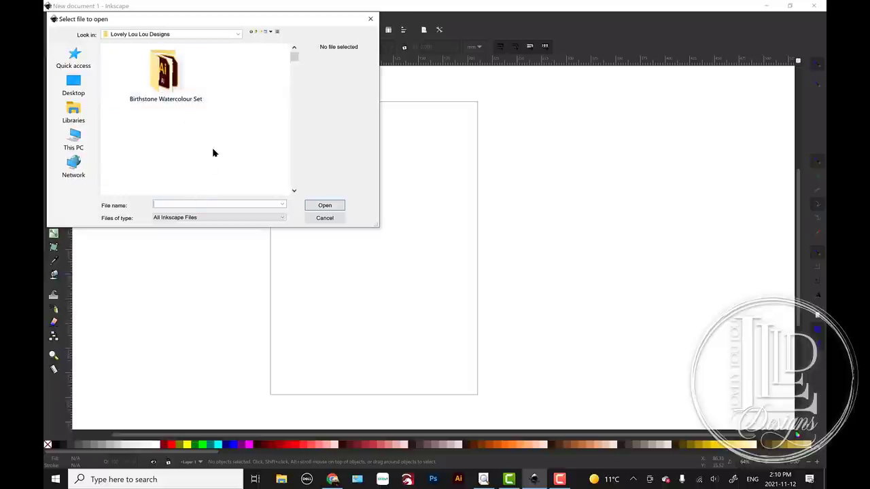
{"action": "type", "text": "intrc"}
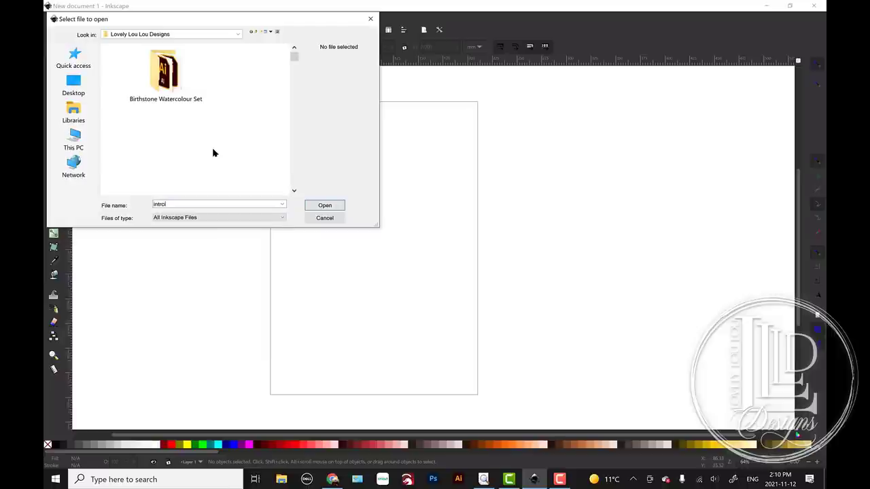
{"action": "type", "text": "cate sowf"}
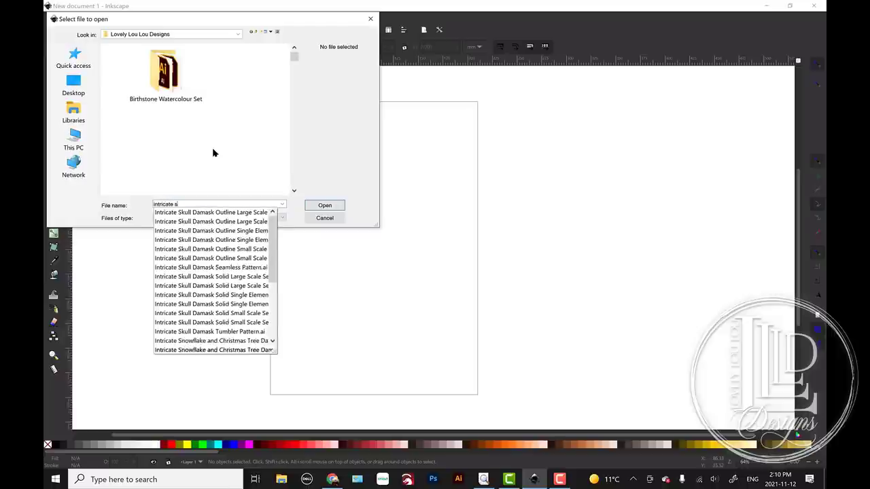
{"action": "key", "text": "BackSpace"}
{"action": "key", "text": "BackSpace"}
{"action": "key", "text": "BackSpace"}
{"action": "type", "text": "now"}
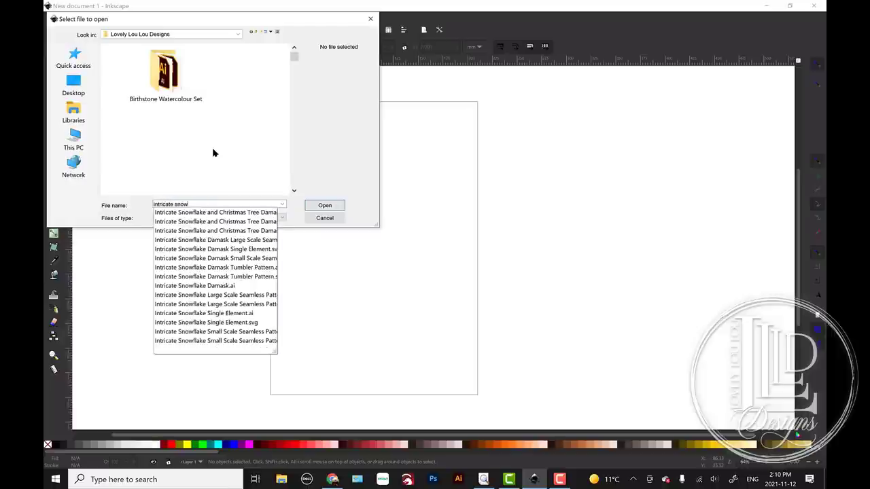
{"action": "type", "text": "flake damask"}
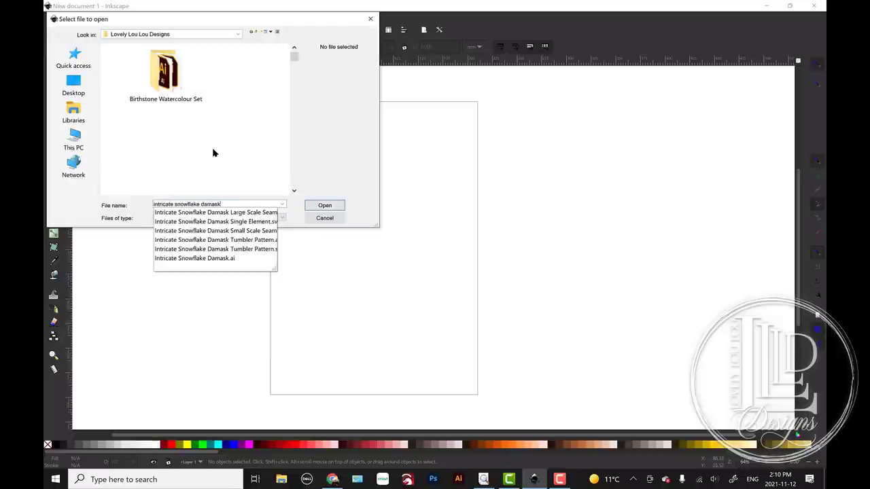
{"action": "left_click", "coordinate": [267, 213]}
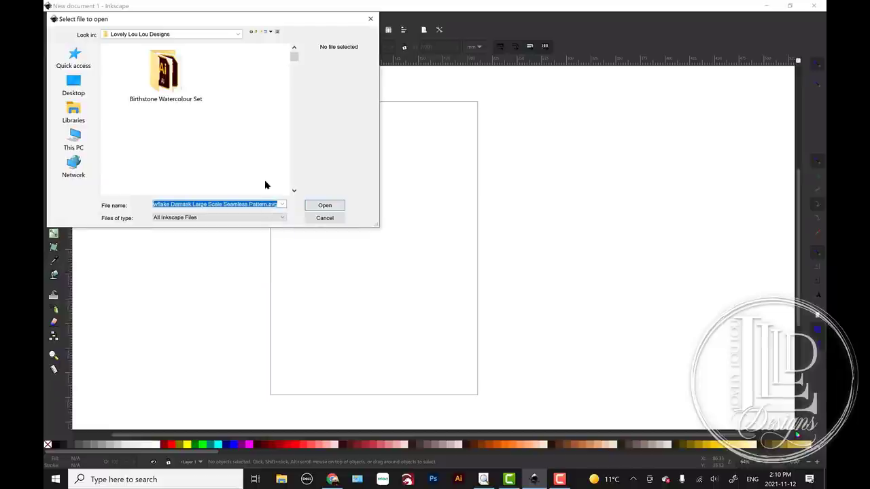
{"action": "left_click", "coordinate": [334, 208]}
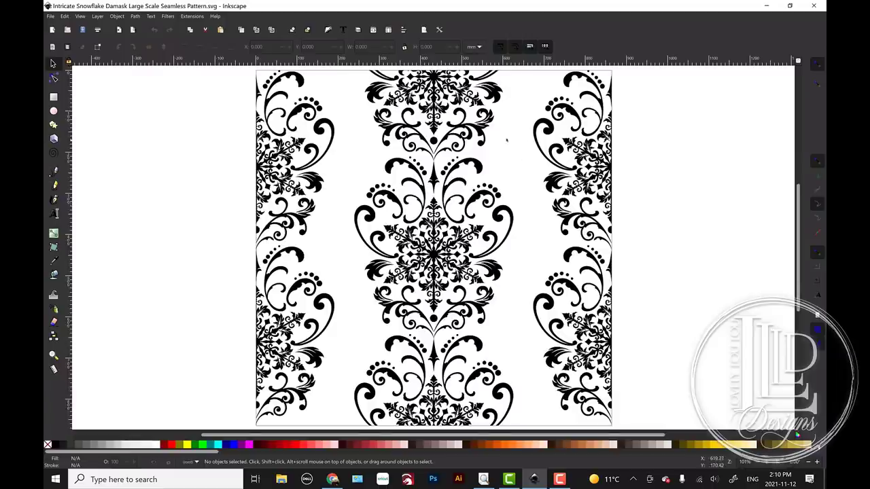
Select the damask pattern and switch its measurement units to inches
{"action": "left_click", "coordinate": [435, 78]}
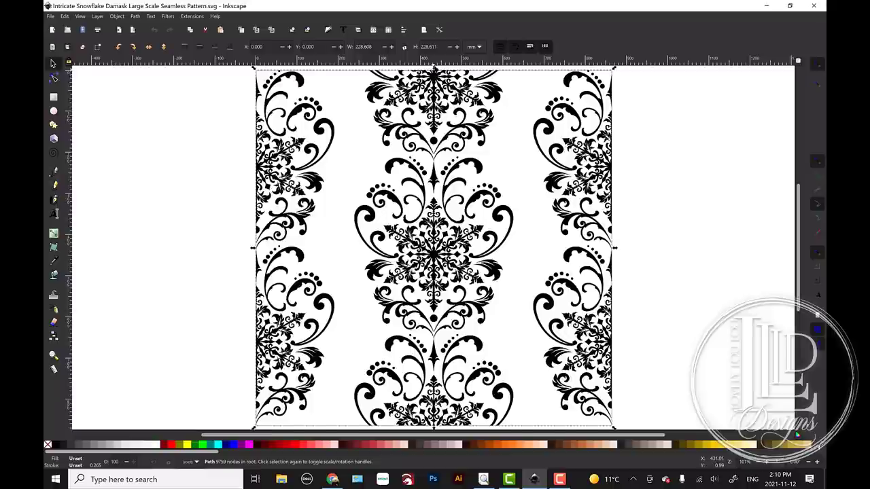
{"action": "left_click", "coordinate": [479, 46]}
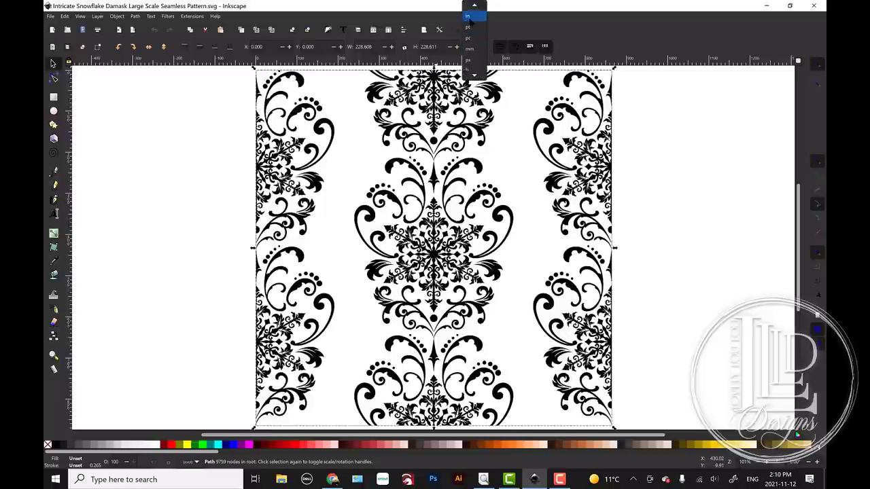
{"action": "left_click", "coordinate": [469, 15]}
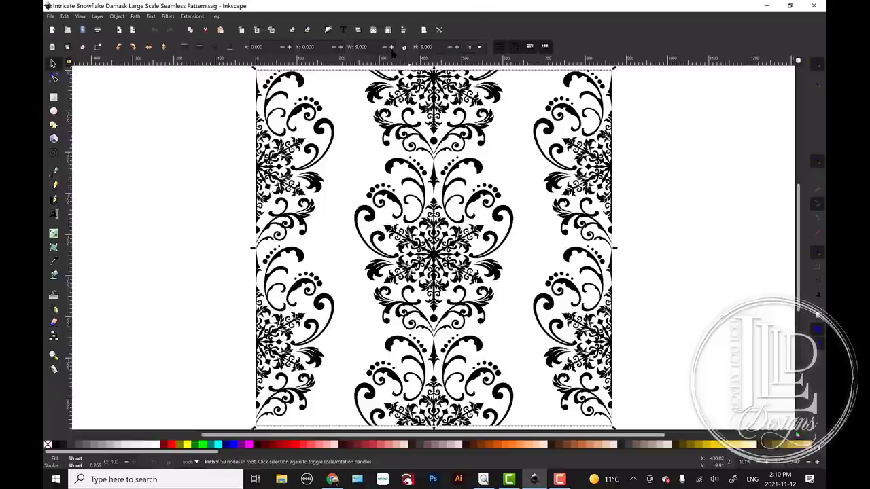
Try to set the pattern's width to 5 in with proportions unlocked, and undo the resize
{"action": "left_click", "coordinate": [367, 47]}
{"action": "type", "text": "5"}
{"action": "key", "text": "Return"}
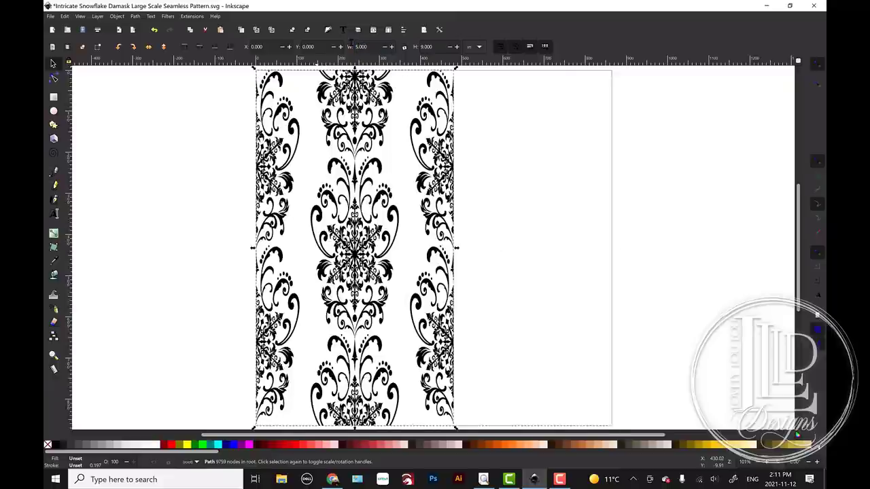
{"action": "left_click", "coordinate": [64, 15]}
{"action": "left_click", "coordinate": [75, 25]}
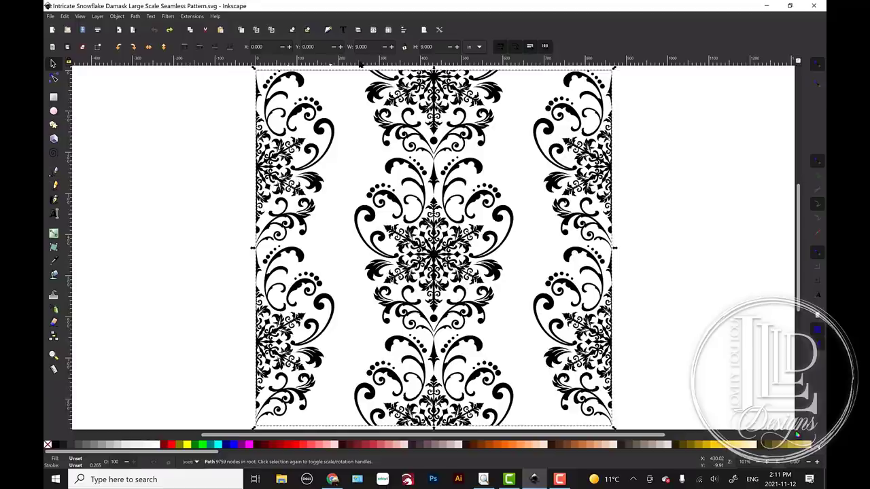
Lock the width-to-height ratio and set the pattern's width to 5 in
{"action": "left_click", "coordinate": [405, 47]}
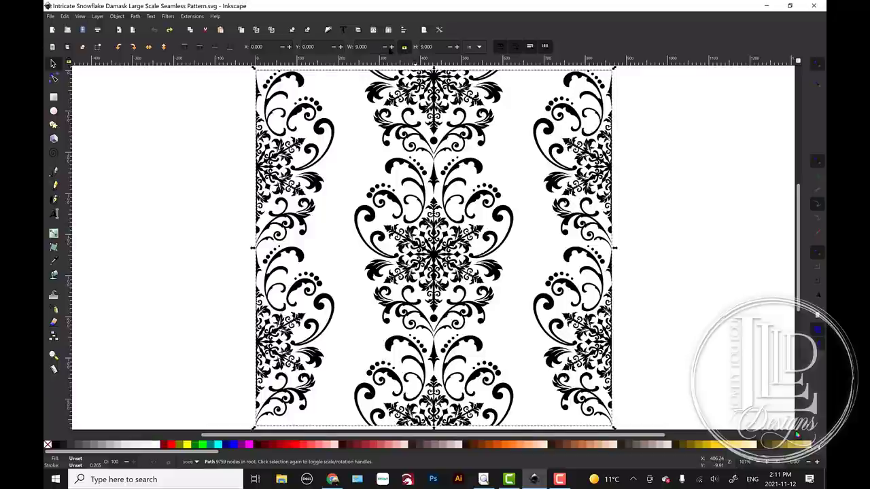
{"action": "double_click", "coordinate": [367, 47]}
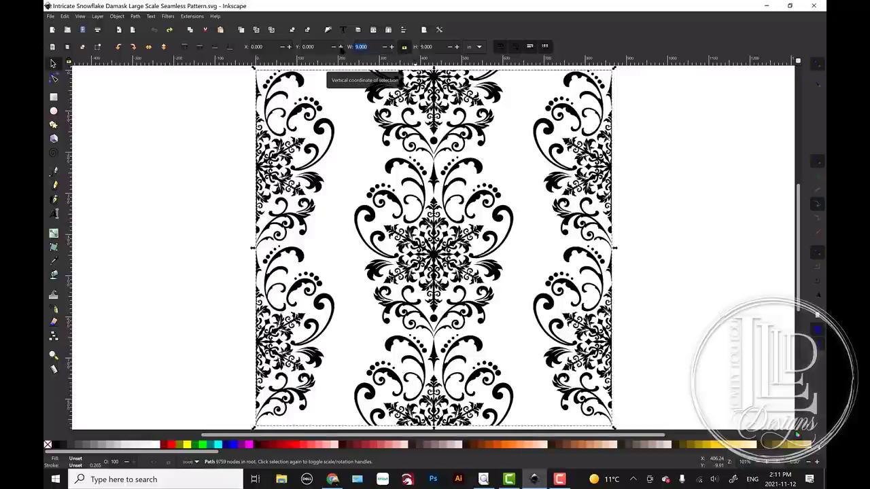
{"action": "type", "text": "5"}
{"action": "key", "text": "Return"}
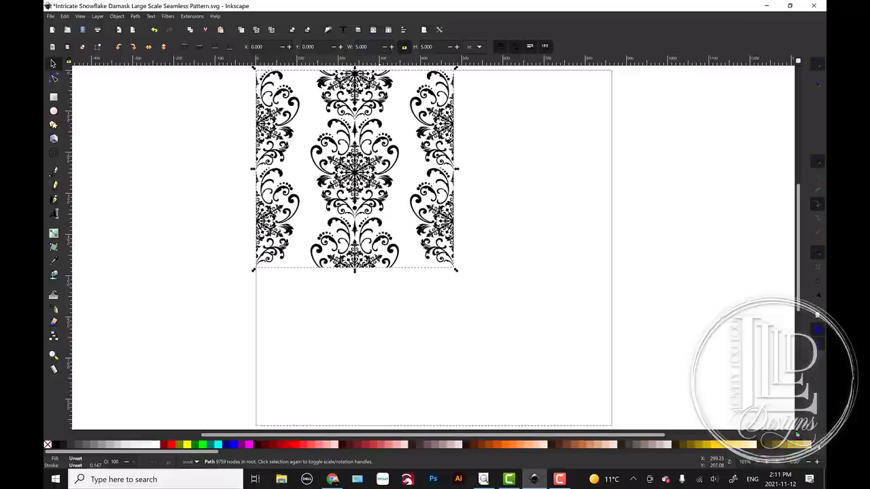
Center the resized pattern horizontally and vertically relative to the page with Align and Distribute
{"action": "left_click_drag", "start_coordinate": [398, 188], "coordinate": [428, 228]}
{"action": "left_click", "coordinate": [405, 32]}
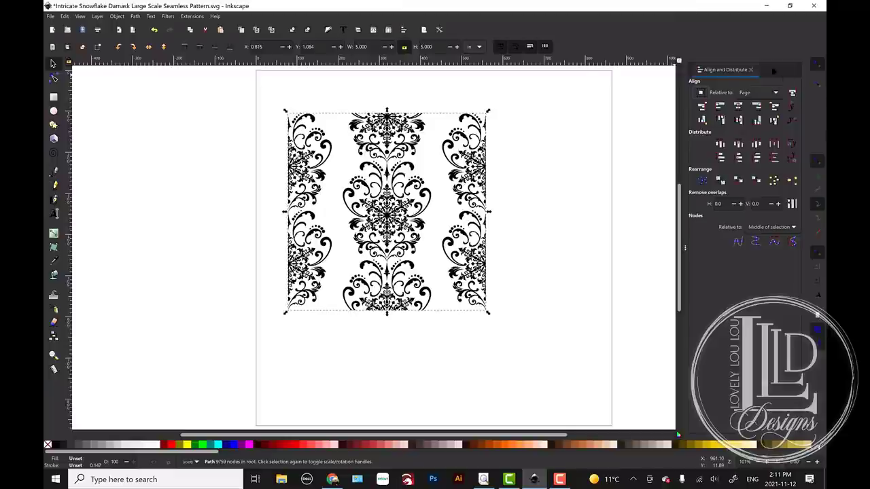
{"action": "left_click", "coordinate": [738, 107]}
{"action": "left_click", "coordinate": [739, 120]}
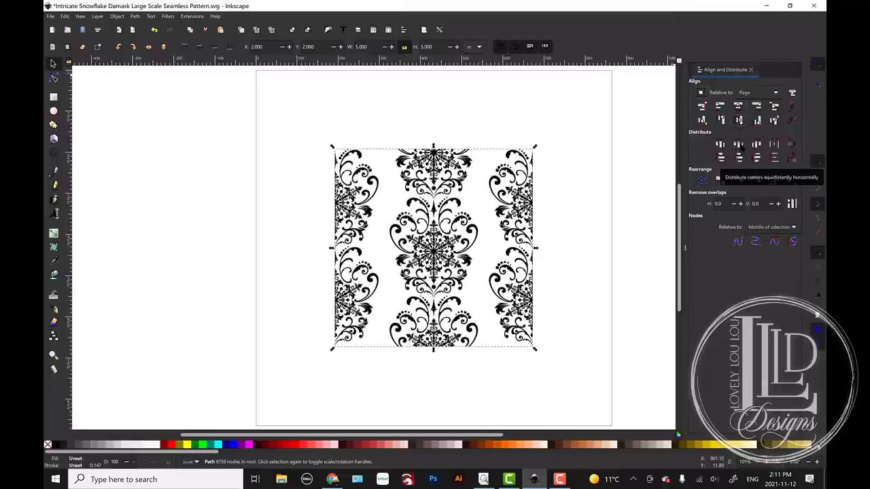
Duplicate the centered pattern twice in place to make three stacked copies
{"action": "right_click", "coordinate": [425, 178]}
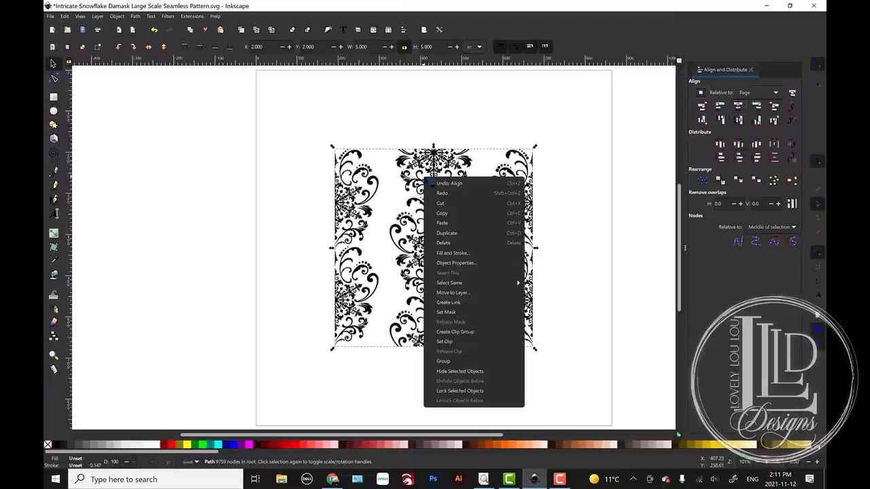
{"action": "left_click", "coordinate": [457, 233]}
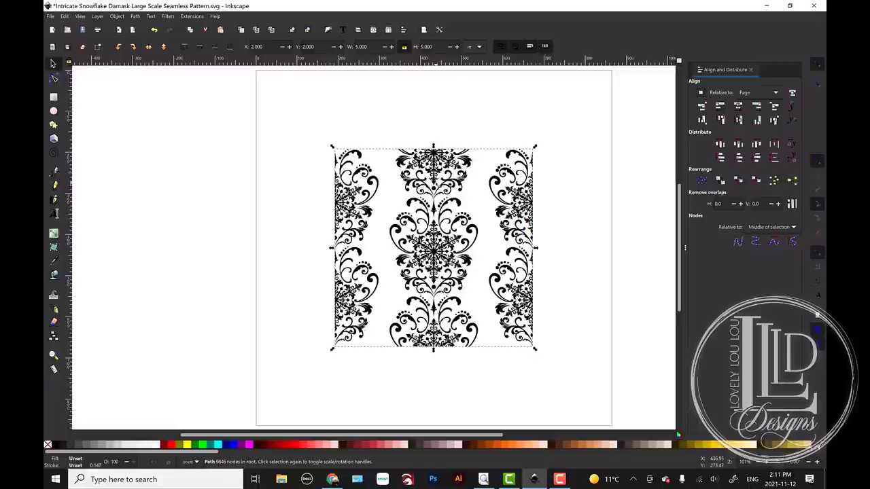
{"action": "right_click", "coordinate": [435, 180]}
{"action": "left_click", "coordinate": [462, 236]}
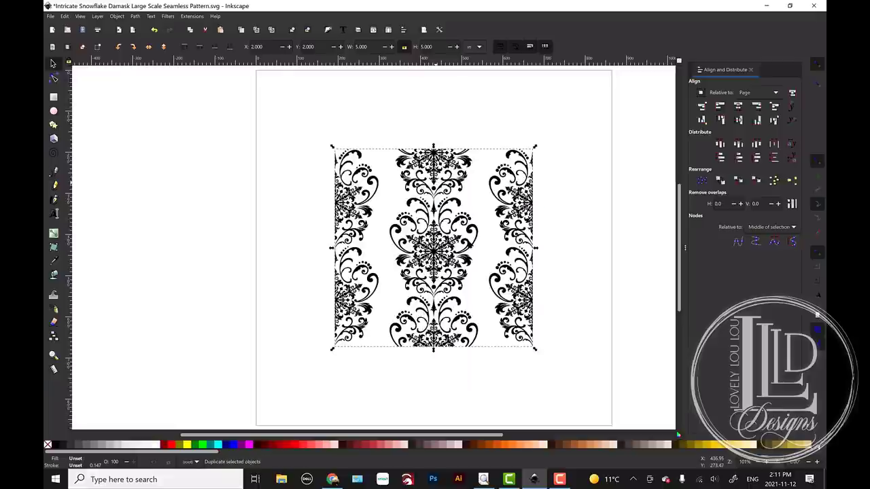
Select all three stacked pattern copies and remove their overlaps so they sit edge to edge in a row
{"action": "left_click", "coordinate": [336, 126]}
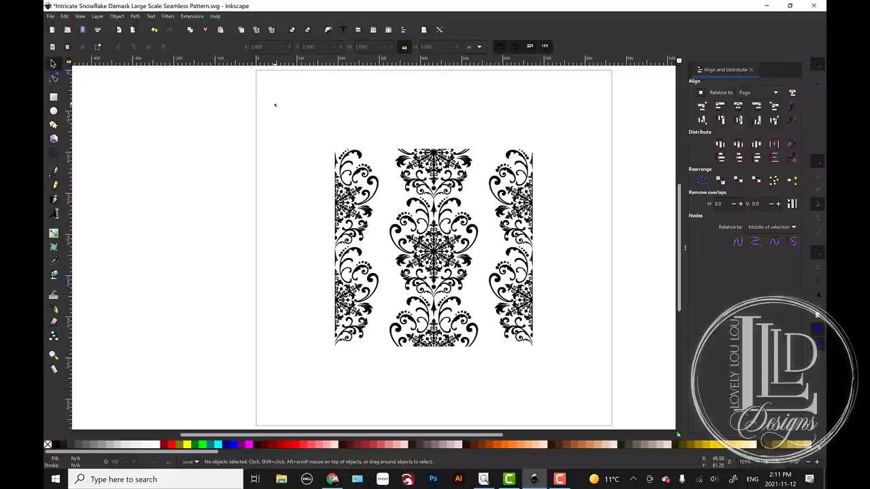
{"action": "left_click_drag", "start_coordinate": [282, 110], "coordinate": [344, 167]}
{"action": "left_click_drag", "start_coordinate": [384, 200], "coordinate": [579, 348]}
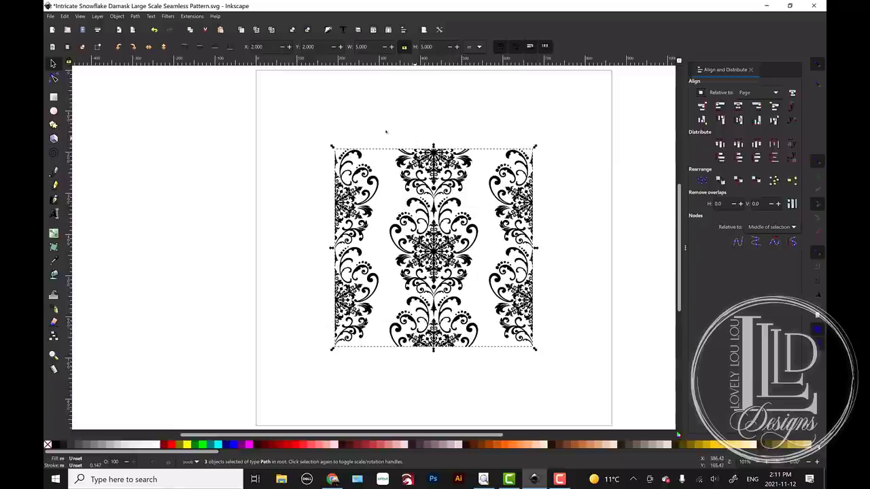
{"action": "left_click", "coordinate": [293, 115]}
{"action": "left_click_drag", "start_coordinate": [285, 113], "coordinate": [495, 355]}
{"action": "left_click_drag", "start_coordinate": [289, 108], "coordinate": [563, 381]}
{"action": "left_click", "coordinate": [792, 204]}
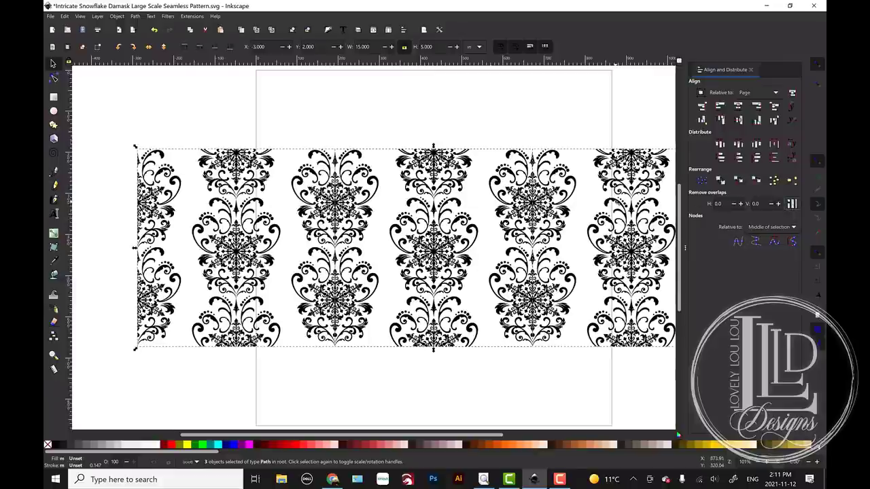
Union the three pattern tiles into one path and move the strip about 1.2 in to the left
{"action": "left_click", "coordinate": [118, 17]}
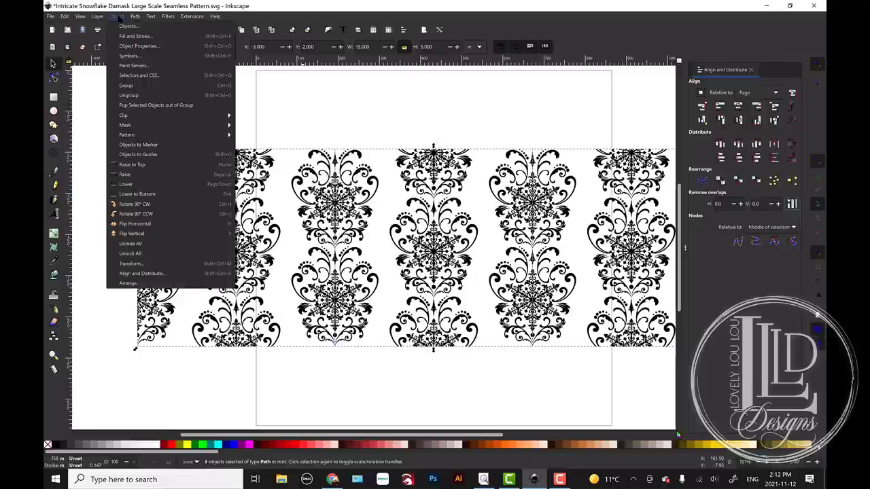
{"action": "left_click", "coordinate": [118, 16]}
{"action": "left_click", "coordinate": [135, 16]}
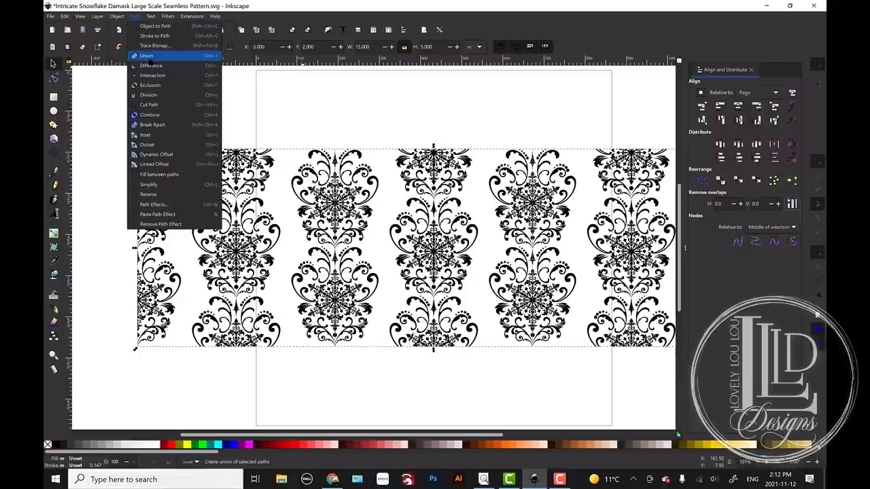
{"action": "left_click", "coordinate": [150, 58]}
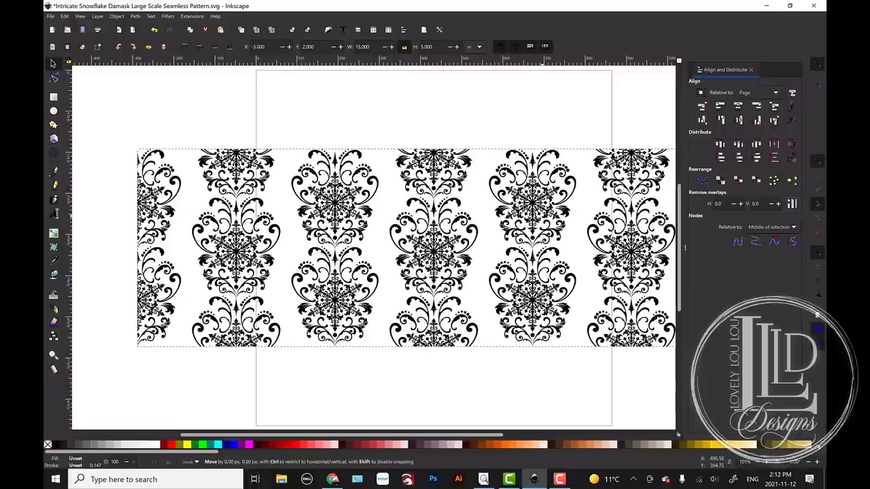
{"action": "left_click_drag", "start_coordinate": [526, 216], "coordinate": [480, 213]}
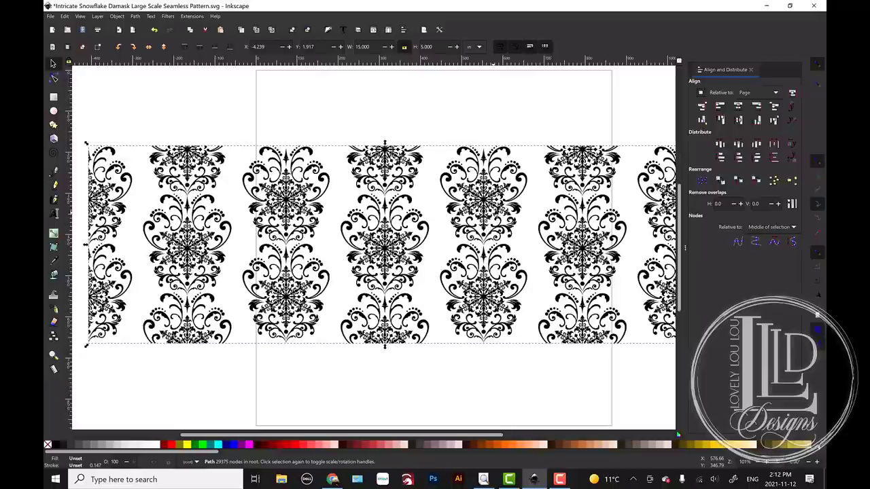
Break apart the united damask strip into separate subpaths and clear the selection
{"action": "key", "text": "minus"}
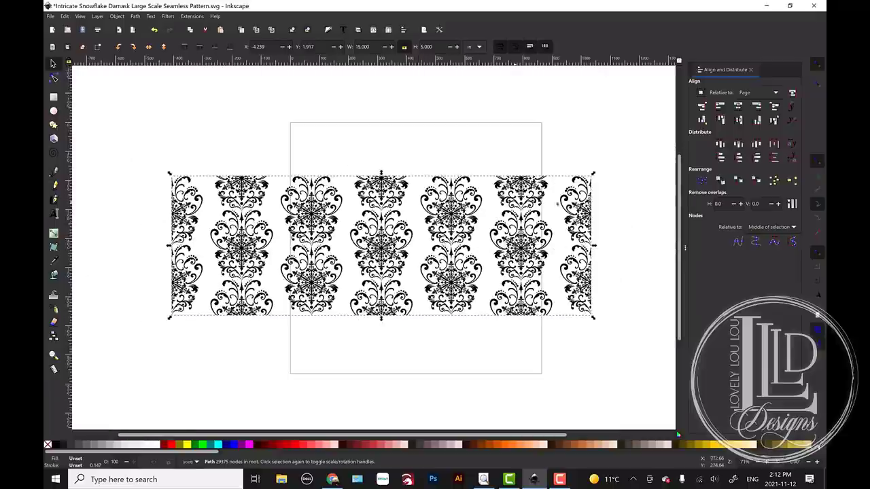
{"action": "left_click", "coordinate": [119, 16]}
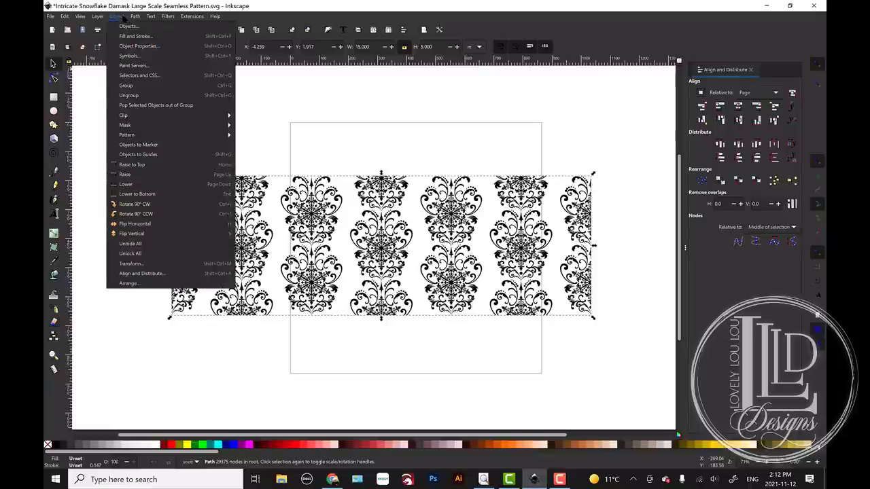
{"action": "mouse_move", "coordinate": [132, 17]}
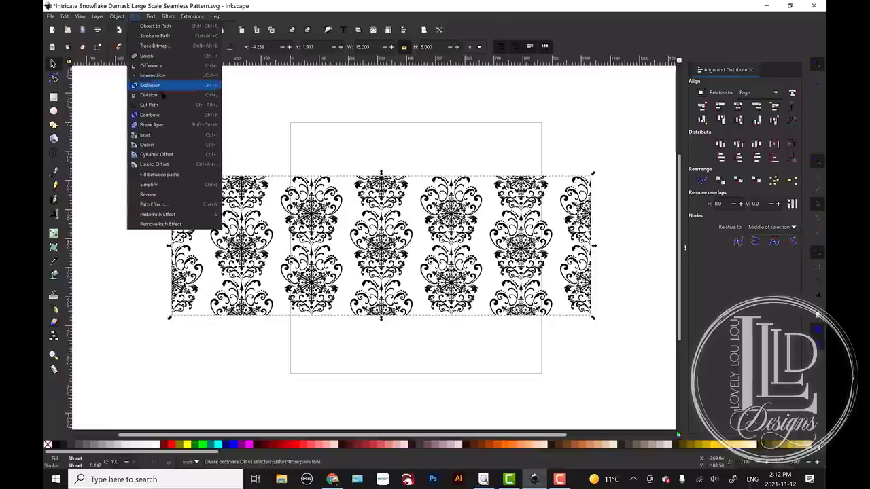
{"action": "left_click", "coordinate": [167, 127]}
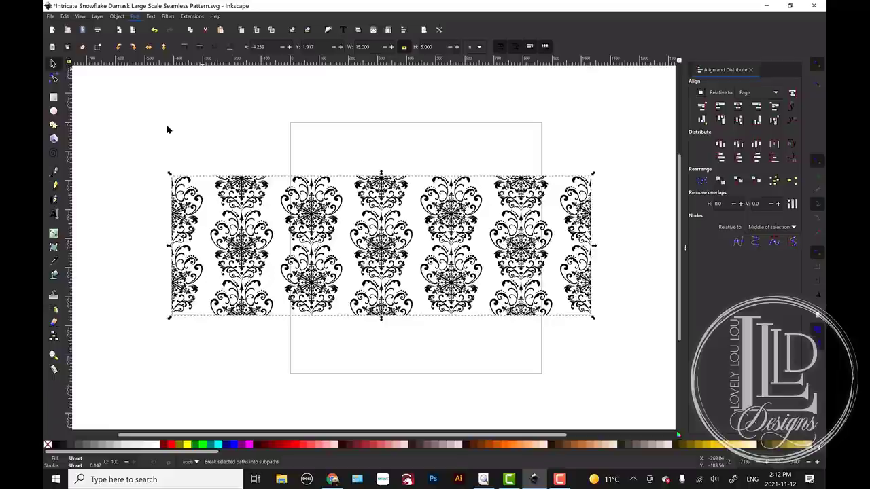
{"action": "left_click", "coordinate": [210, 136]}
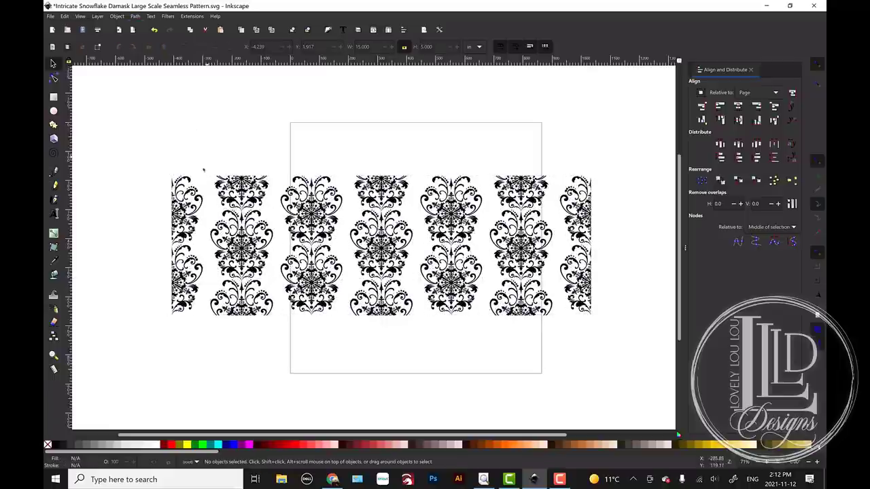
Delete all pieces of the cut-off half column at the left end of the damask strip
{"action": "left_click", "coordinate": [192, 183]}
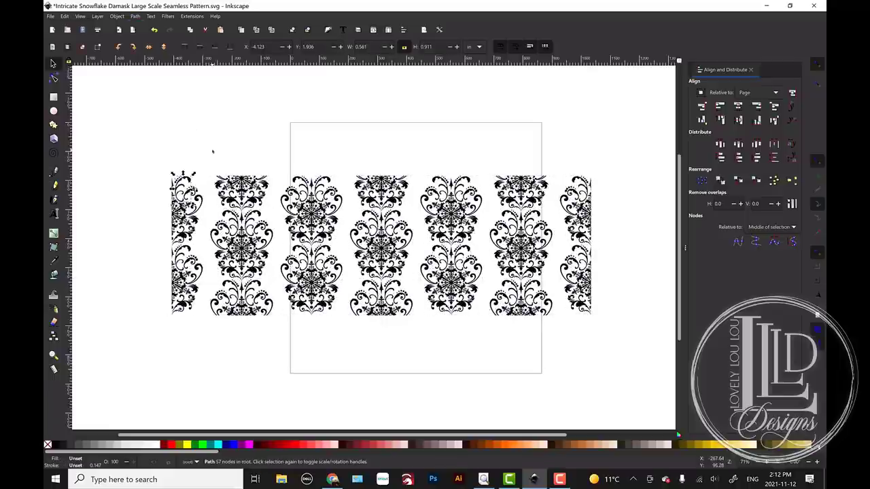
{"action": "key", "text": "Delete"}
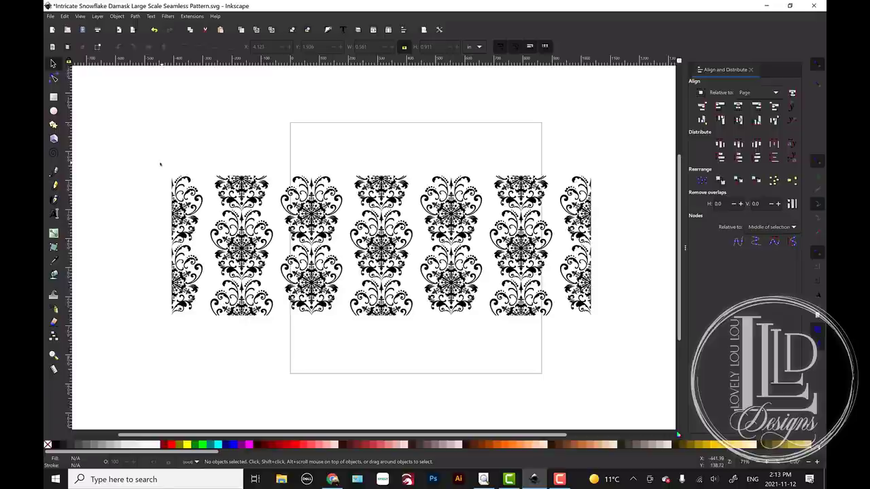
{"action": "left_click_drag", "start_coordinate": [159, 165], "coordinate": [206, 318]}
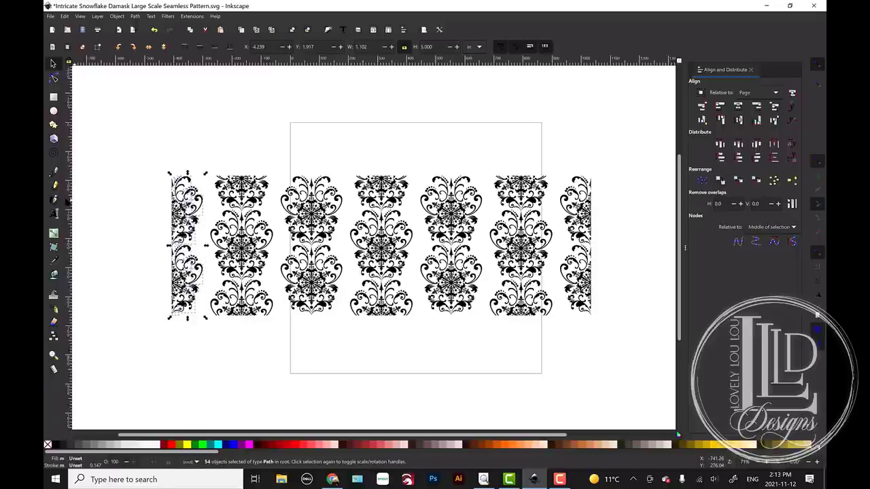
{"action": "key", "text": "Delete"}
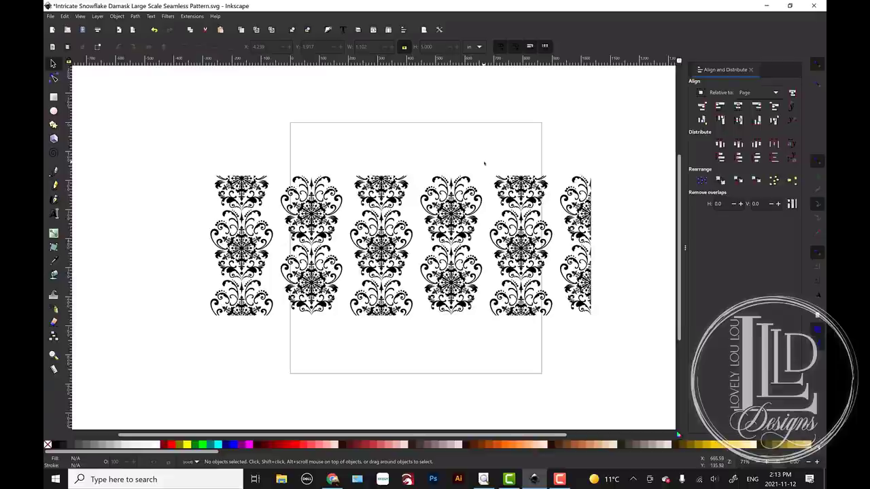
Delete the last full column and the cut-off half column at the right end of the damask strip
{"action": "left_click_drag", "start_coordinate": [485, 164], "coordinate": [489, 173]}
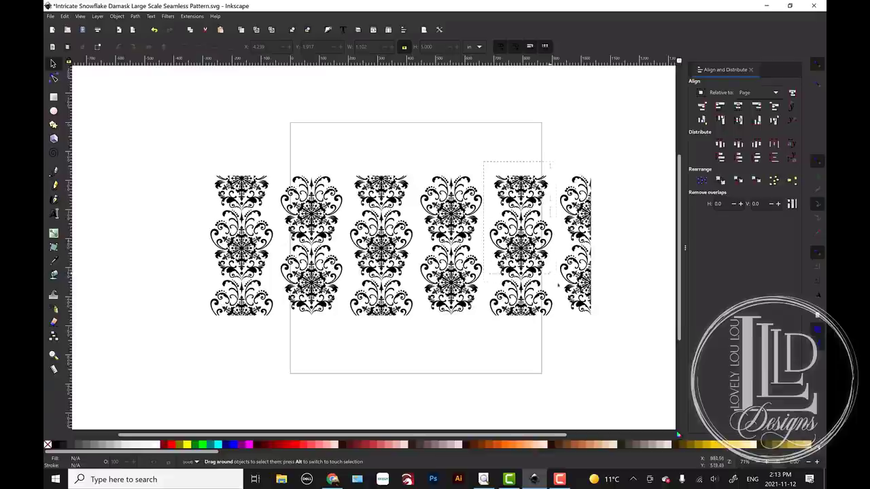
{"action": "left_click_drag", "start_coordinate": [559, 286], "coordinate": [609, 346]}
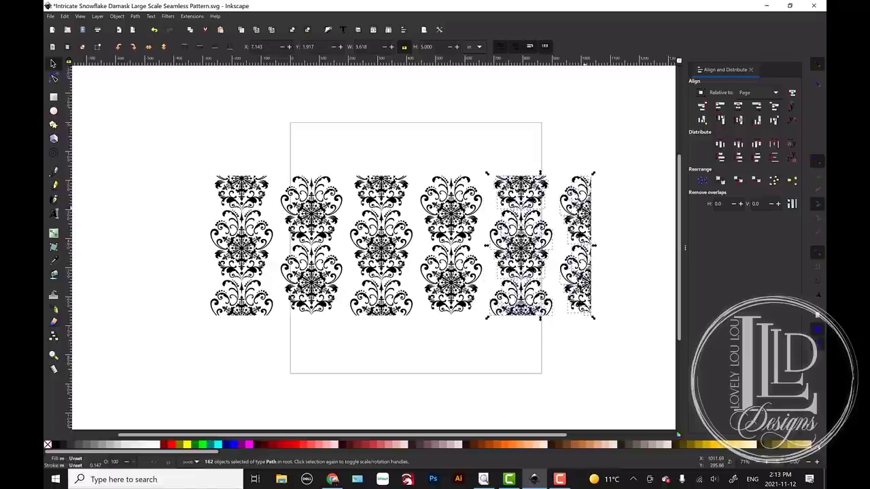
{"action": "key", "text": "Delete"}
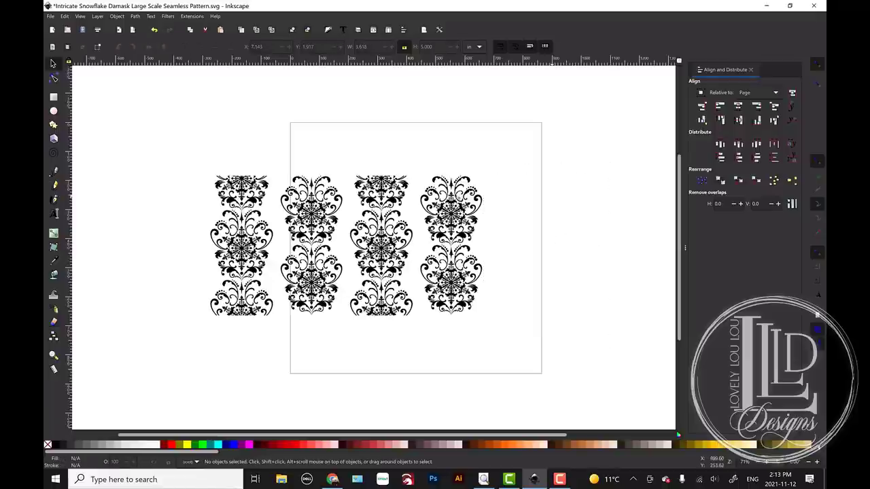
Combine the four remaining damask columns into one path and center it horizontally and vertically on the page
{"action": "left_click_drag", "start_coordinate": [184, 154], "coordinate": [492, 340]}
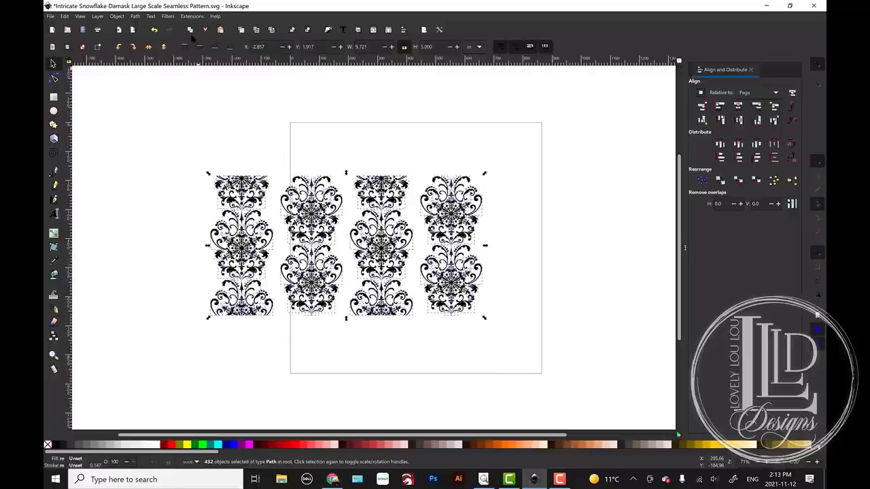
{"action": "left_click", "coordinate": [135, 16]}
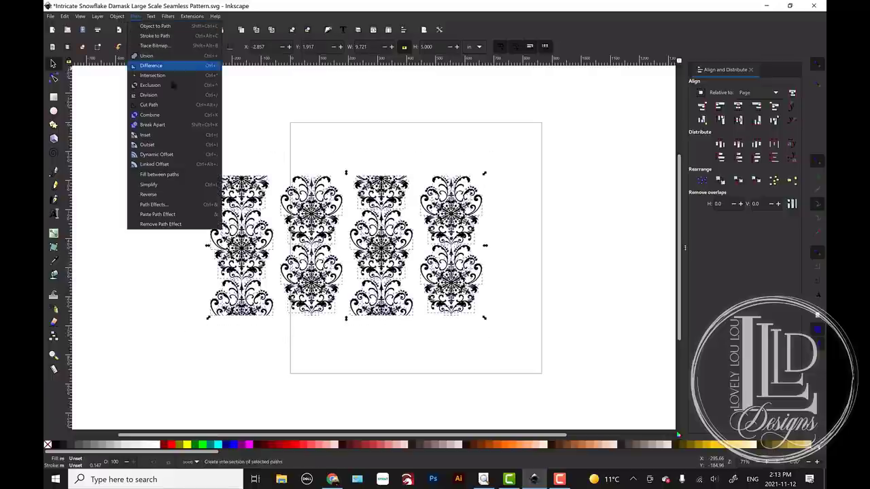
{"action": "left_click", "coordinate": [155, 117]}
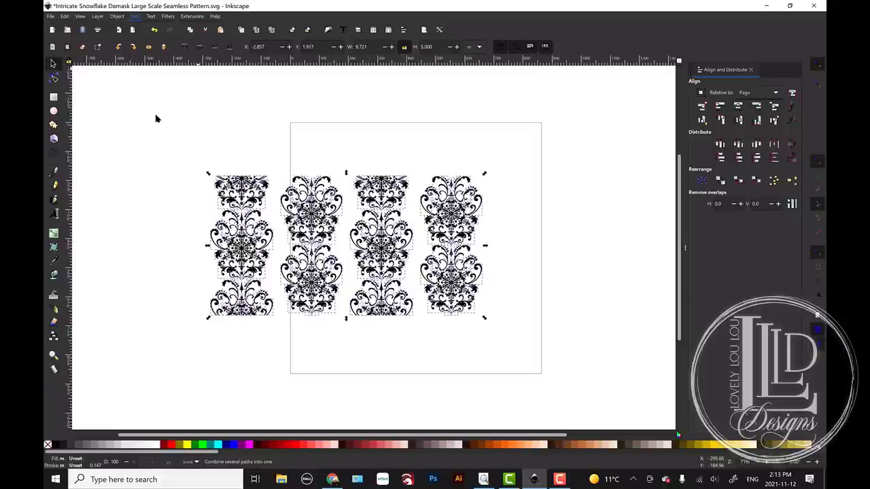
{"action": "left_click", "coordinate": [738, 106]}
{"action": "left_click", "coordinate": [737, 120]}
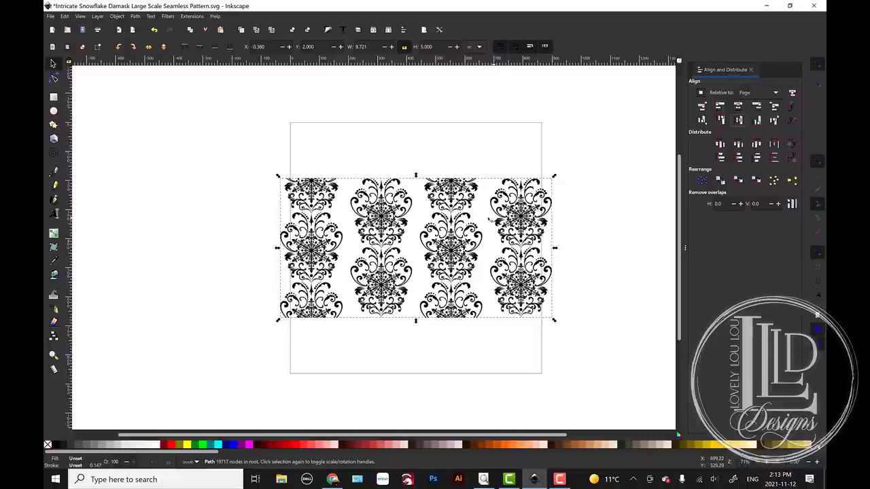
Activate the Rectangle tool and give it a red fill, undoing the recolouring this applies to the selected damask pattern
{"action": "left_click", "coordinate": [54, 98]}
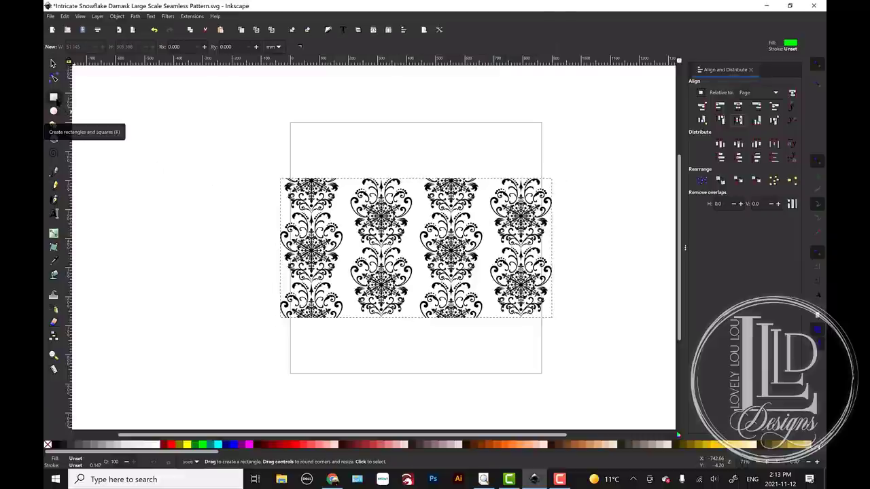
{"action": "key", "text": "plus"}
{"action": "key", "text": "plus"}
{"action": "key", "text": "plus"}
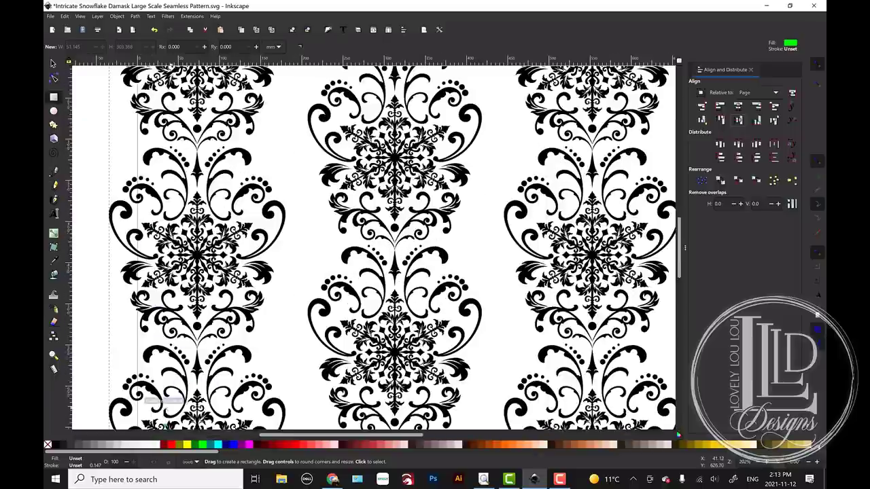
{"action": "left_click", "coordinate": [171, 445]}
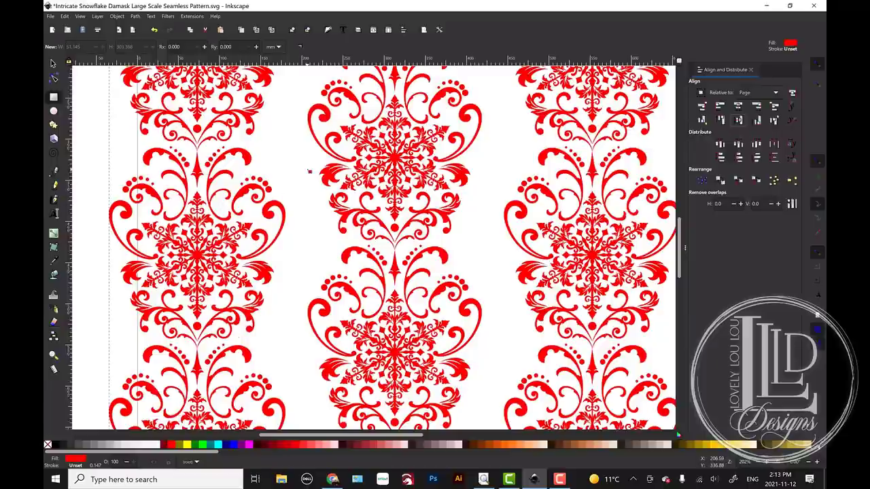
{"action": "left_click", "coordinate": [65, 17]}
{"action": "left_click", "coordinate": [70, 27]}
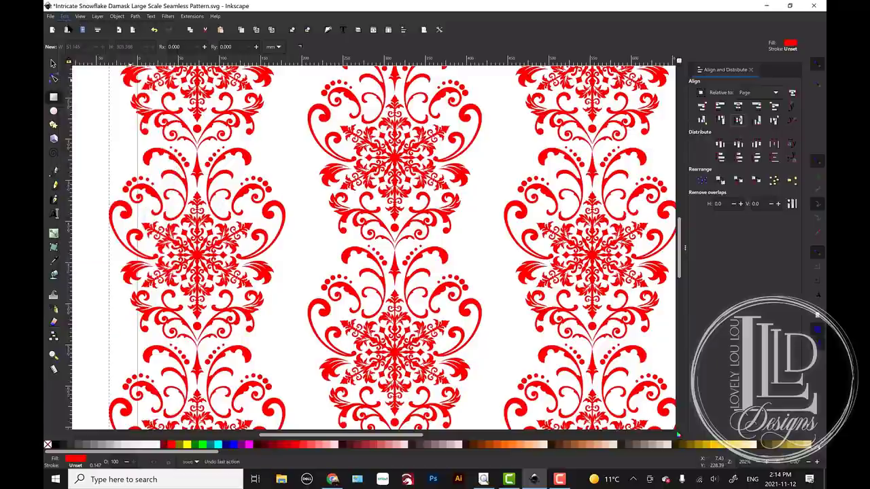
{"action": "left_click", "coordinate": [54, 97]}
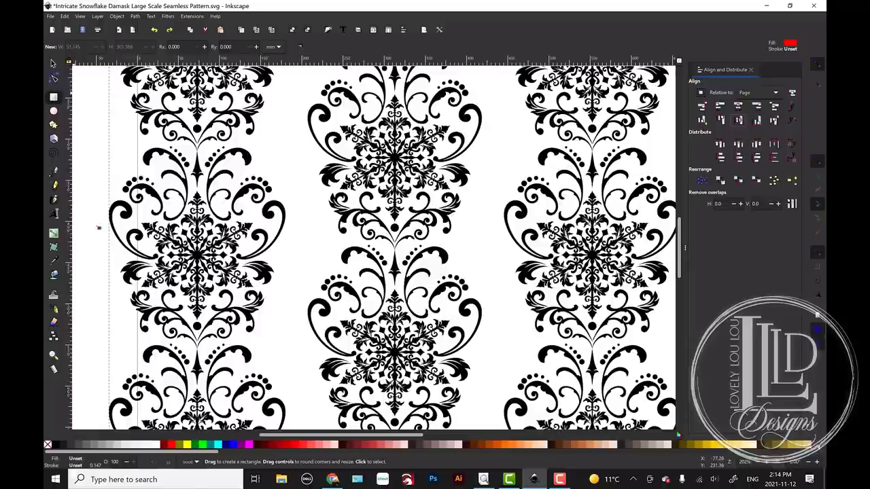
{"action": "left_click", "coordinate": [172, 445]}
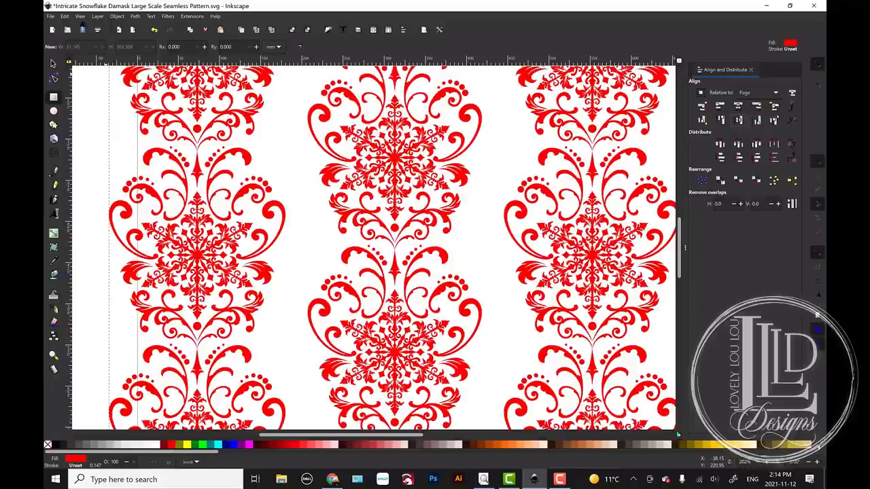
{"action": "left_click", "coordinate": [65, 17]}
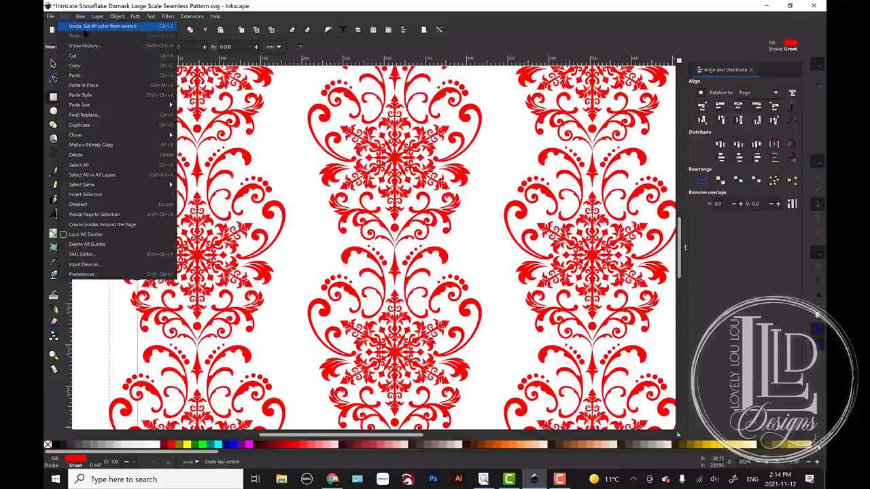
{"action": "left_click", "coordinate": [85, 31]}
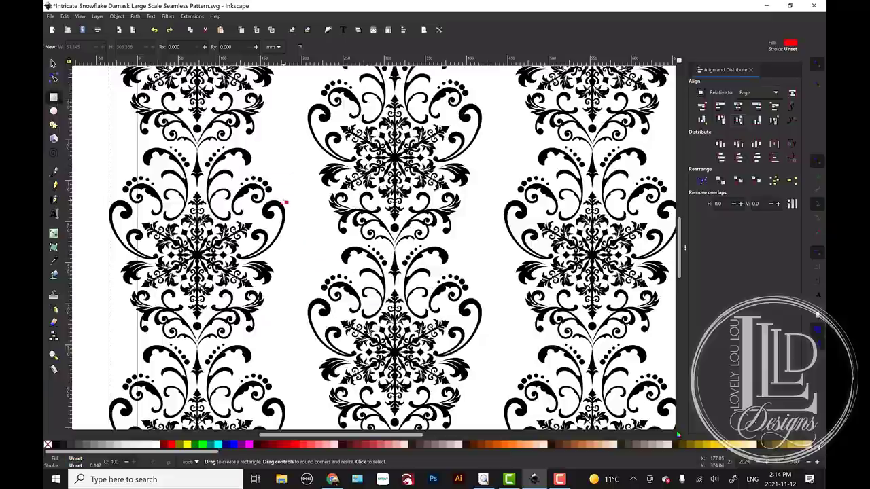
Draw a red spacer rectangle about 0.28 in wide and 1.76 in tall, fitted to the gap between the first two columns
{"action": "left_click_drag", "start_coordinate": [285, 202], "coordinate": [311, 341]}
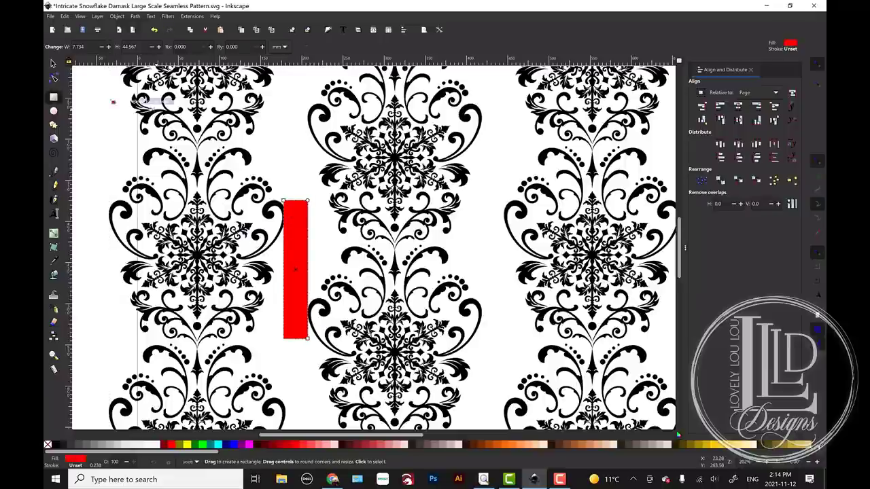
{"action": "left_click", "coordinate": [53, 63]}
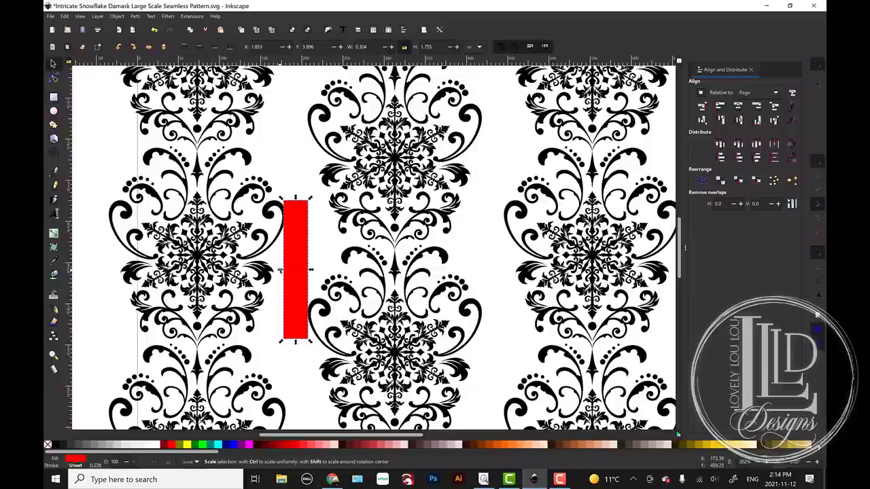
{"action": "left_click_drag", "start_coordinate": [279, 270], "coordinate": [283, 270]}
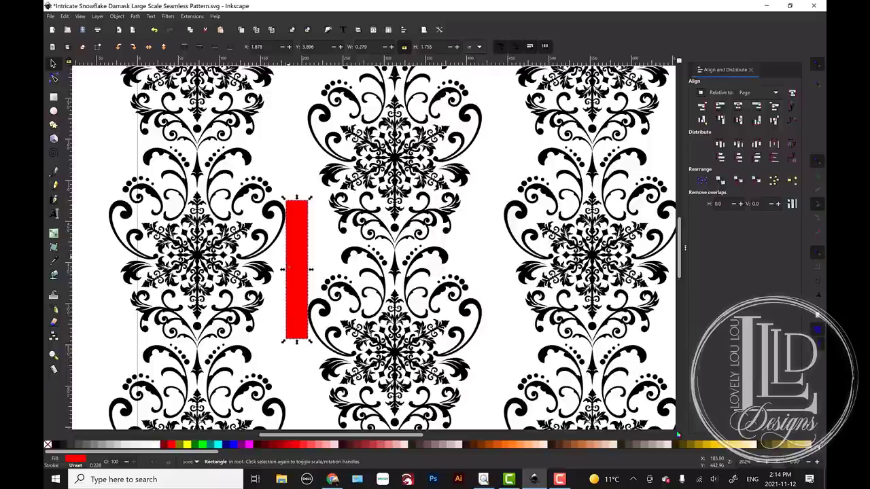
{"action": "left_click_drag", "start_coordinate": [283, 270], "coordinate": [304, 253]}
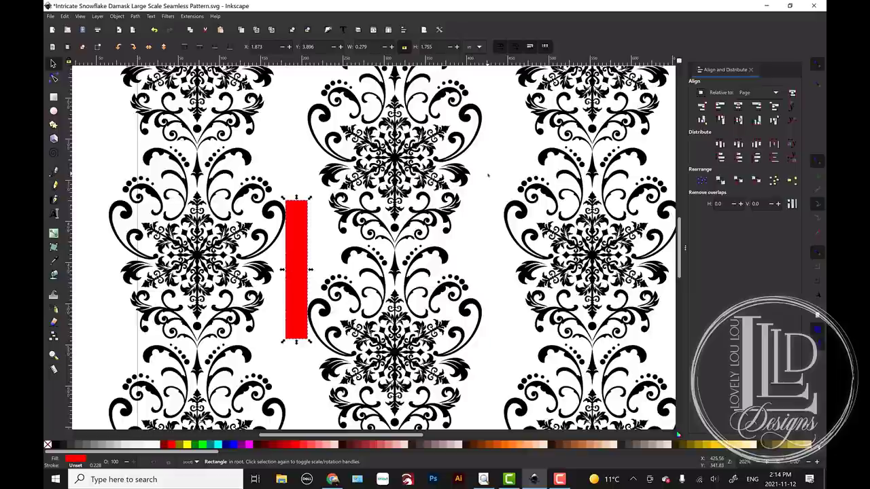
Move the red spacer to the pattern's right end, center both vertically on the page, and remove overlaps so they touch
{"action": "key", "text": "5"}
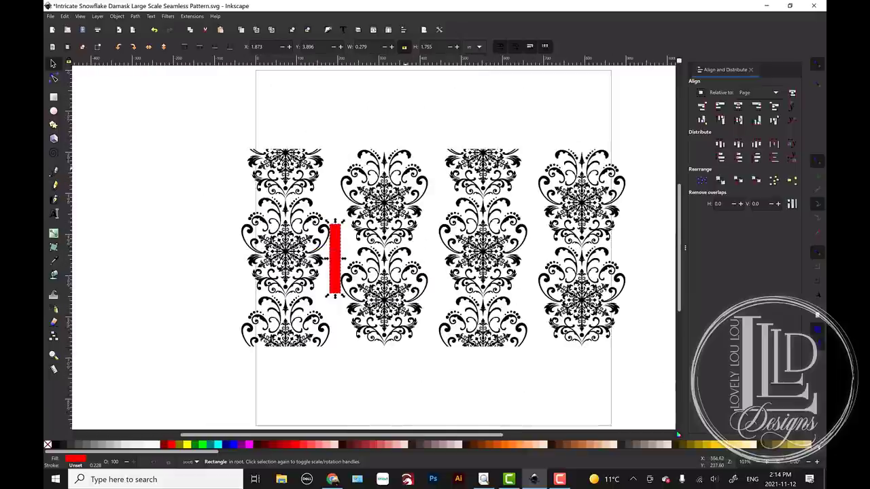
{"action": "left_click_drag", "start_coordinate": [332, 257], "coordinate": [638, 248]}
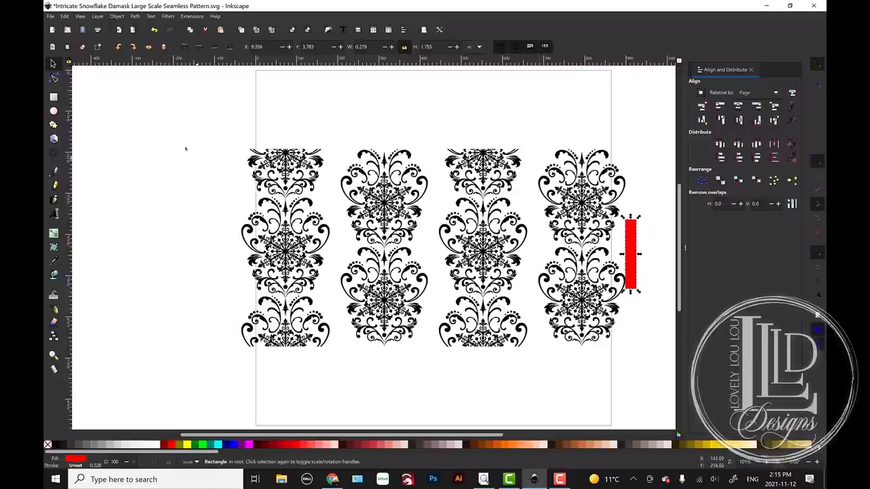
{"action": "left_click_drag", "start_coordinate": [231, 128], "coordinate": [648, 358]}
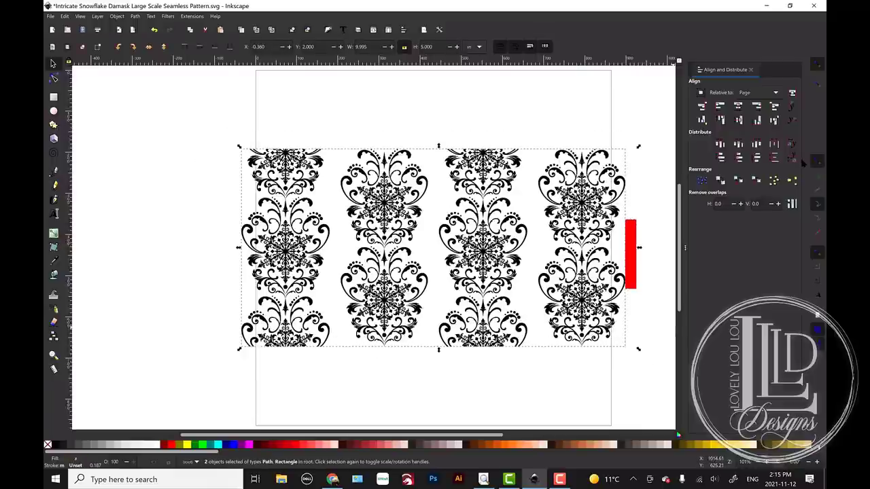
{"action": "left_click", "coordinate": [739, 121]}
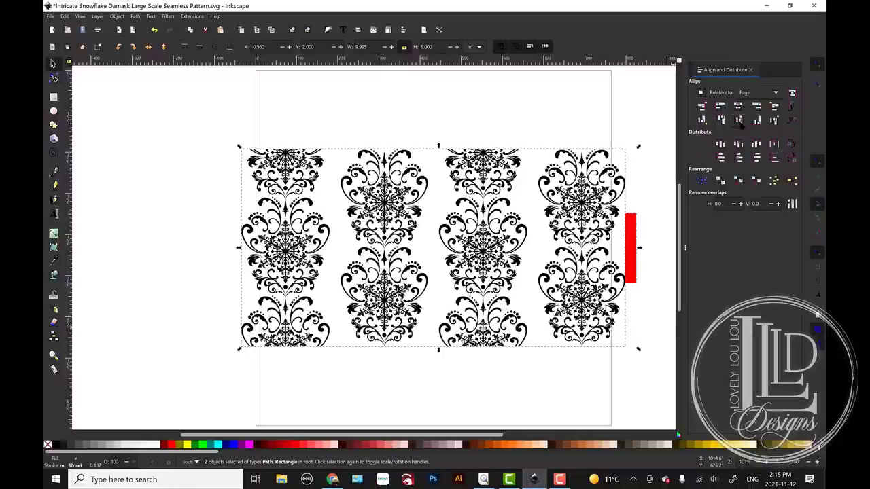
{"action": "left_click", "coordinate": [792, 205]}
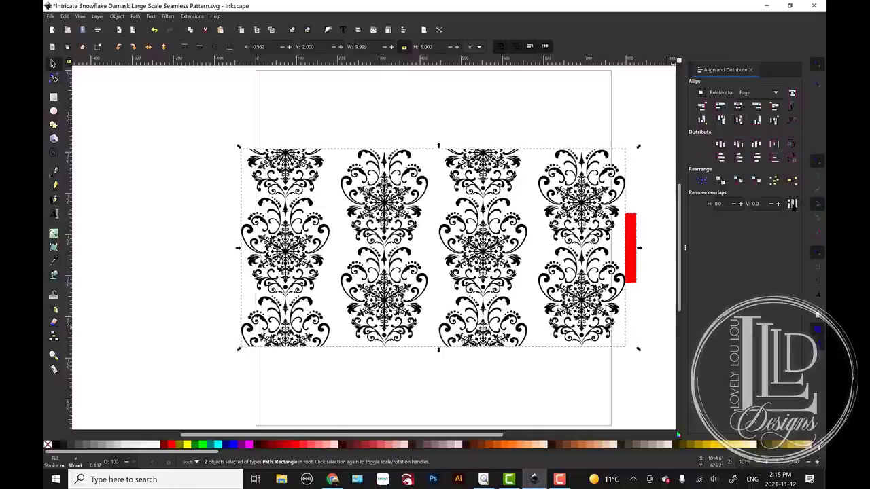
{"action": "left_click", "coordinate": [307, 317]}
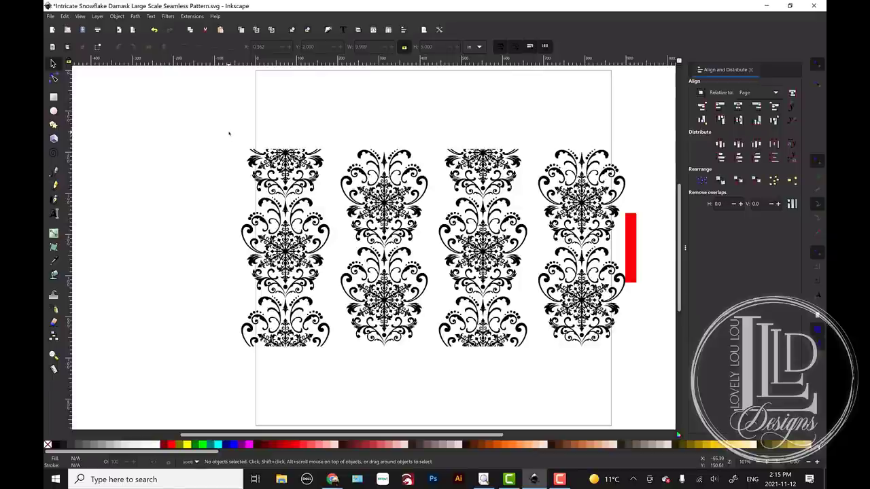
Scale the damask pattern and red spacer together to a total width of 9.35 in with proportions locked
{"action": "left_click_drag", "start_coordinate": [226, 126], "coordinate": [643, 351]}
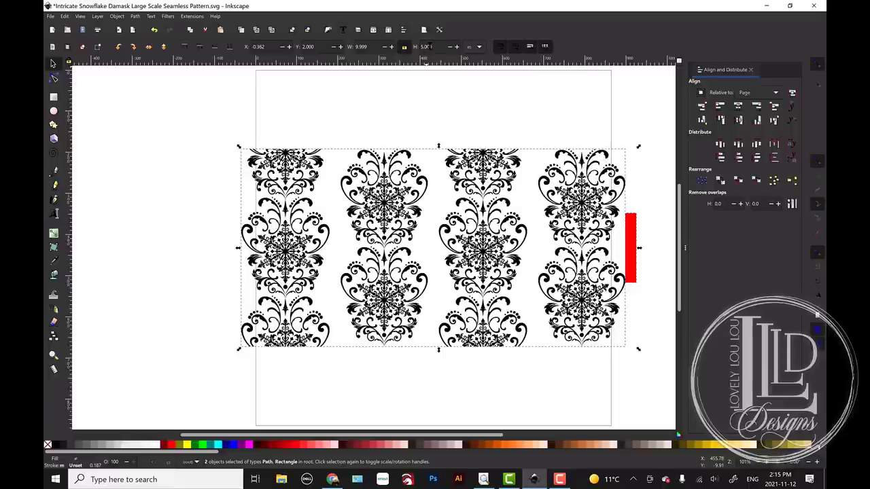
{"action": "double_click", "coordinate": [373, 48]}
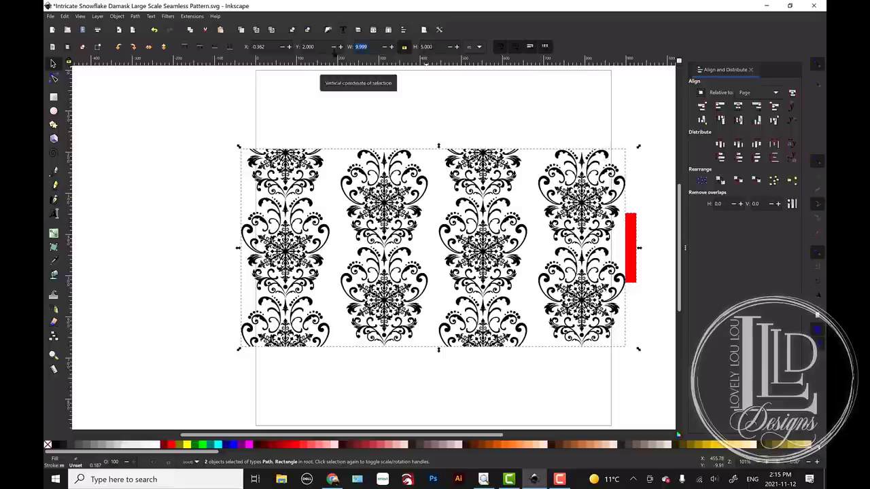
{"action": "type", "text": "9"}
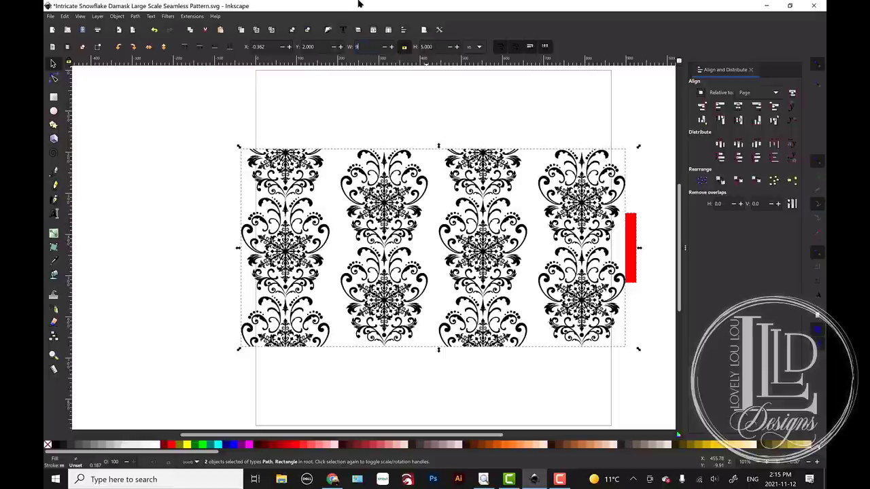
{"action": "type", "text": ".35"}
{"action": "key", "text": "Return"}
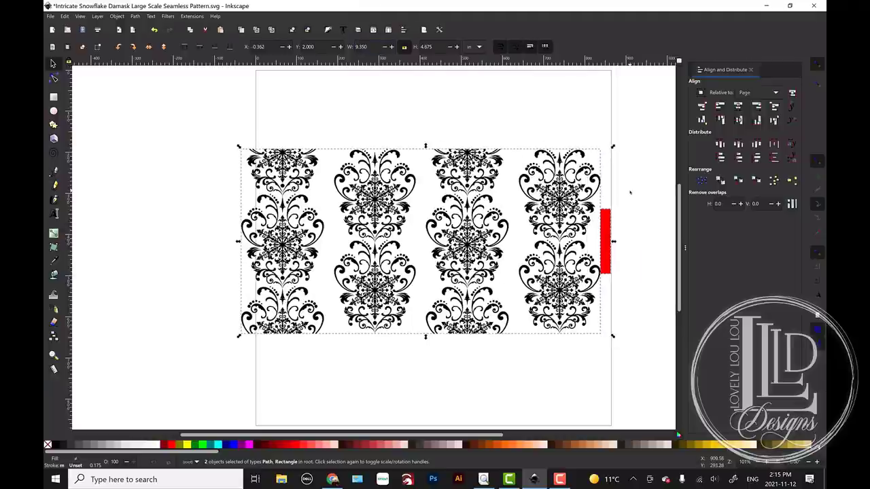
Delete the red spacer rectangle and select the damask pattern
{"action": "left_click", "coordinate": [616, 230]}
{"action": "left_click", "coordinate": [607, 229]}
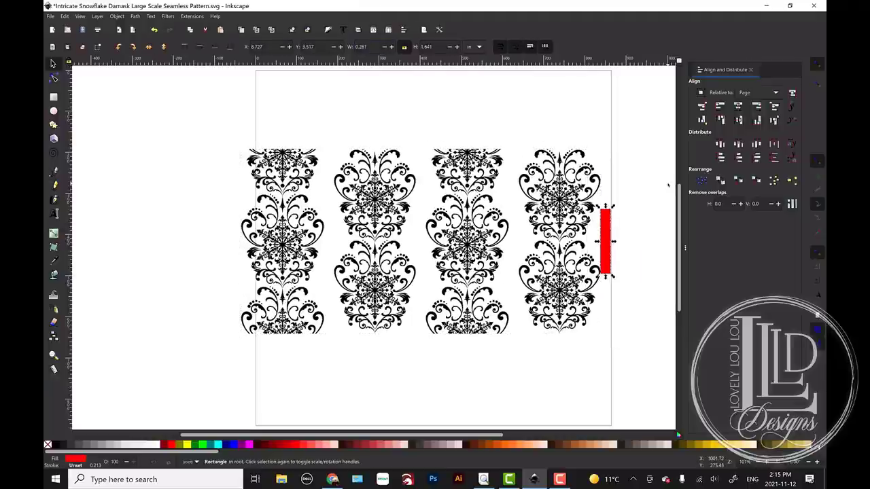
{"action": "key", "text": "Delete"}
{"action": "key", "text": "ctrl+a"}
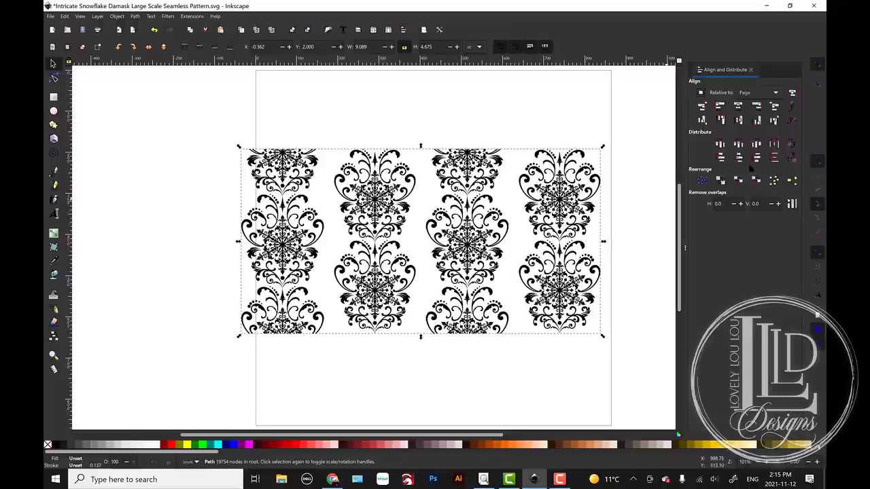
Center the damask pattern on the page and draw a black-filled rectangle about 8.85 in by 3.69 in over it
{"action": "left_click", "coordinate": [739, 120]}
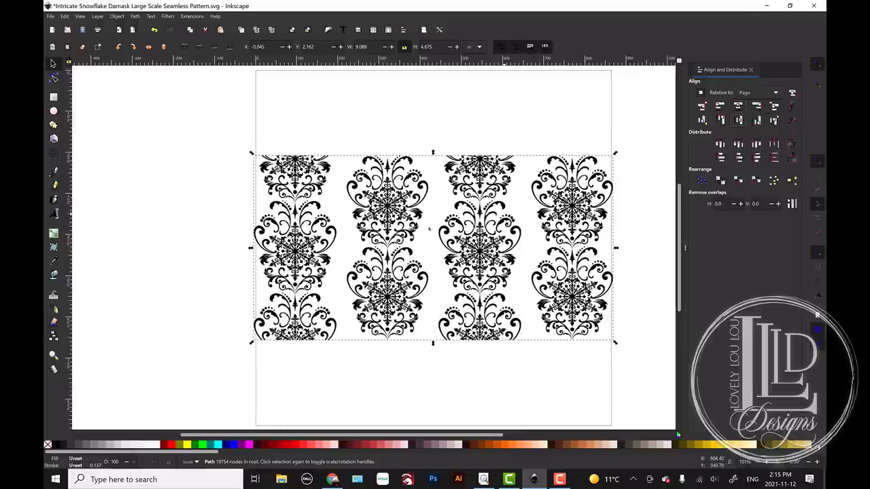
{"action": "left_click", "coordinate": [445, 111]}
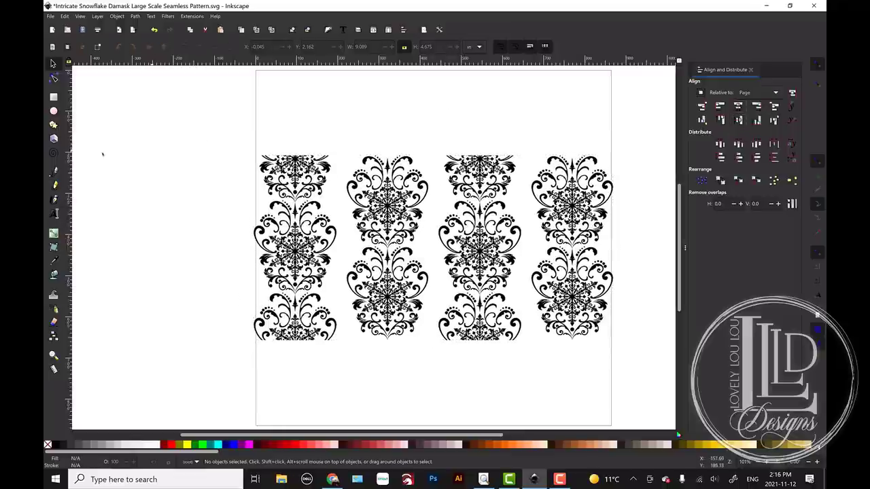
{"action": "left_click", "coordinate": [54, 97]}
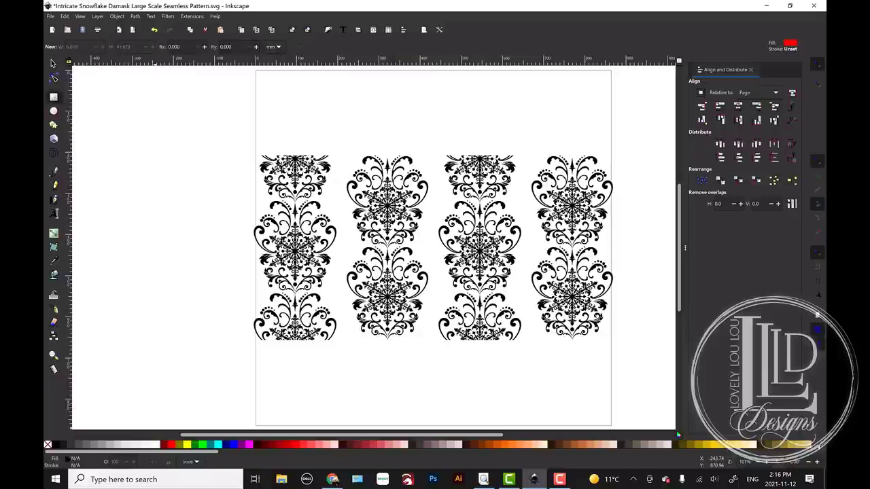
{"action": "left_click_drag", "start_coordinate": [153, 136], "coordinate": [502, 281]}
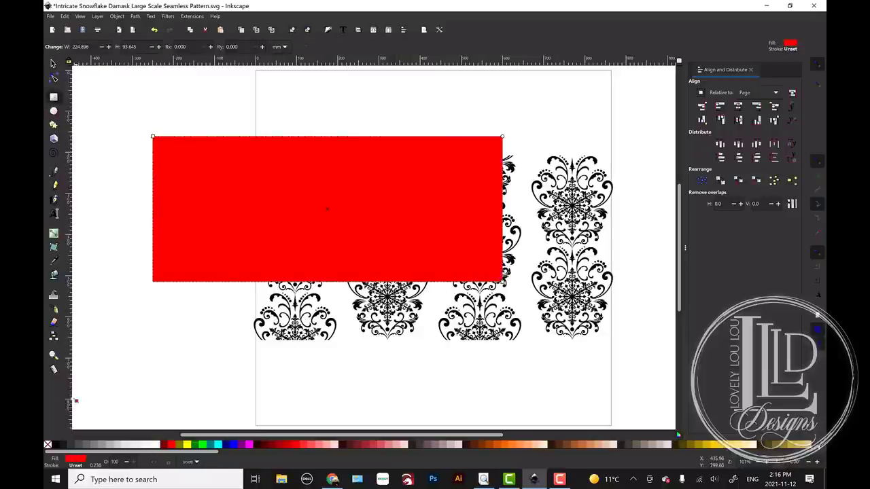
{"action": "left_click", "coordinate": [54, 445]}
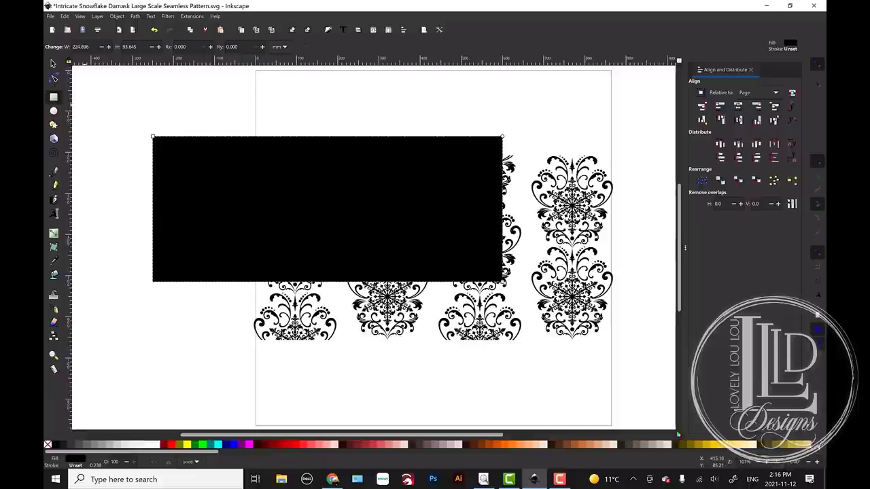
{"action": "left_click", "coordinate": [54, 64]}
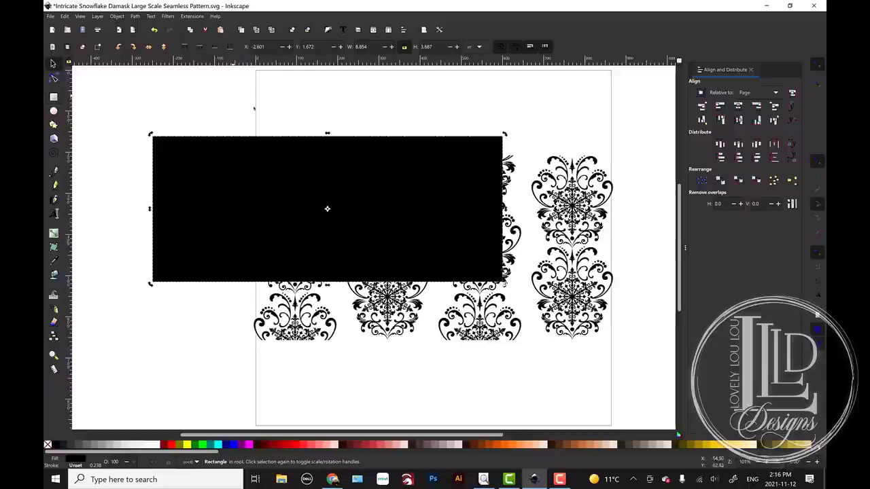
Resize the black rectangle to 9.35 in wide by 4.35 in tall with proportions unlocked and center it on the page
{"action": "left_click", "coordinate": [404, 47]}
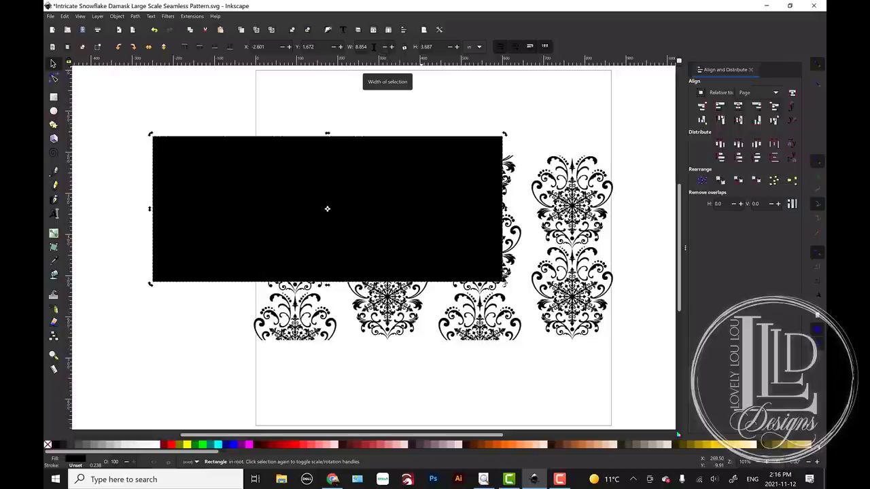
{"action": "left_click_drag", "start_coordinate": [373, 47], "coordinate": [348, 48]}
{"action": "type", "text": "9"}
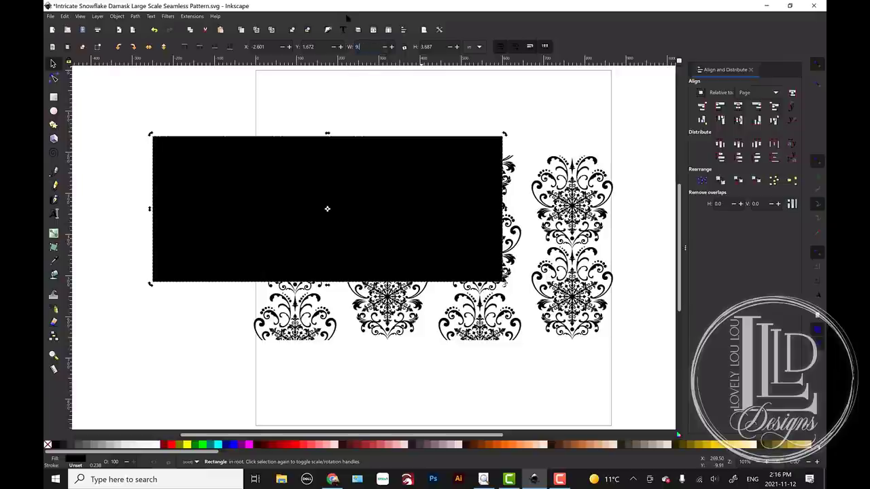
{"action": "type", "text": ".35"}
{"action": "key", "text": "Return"}
{"action": "left_click_drag", "start_coordinate": [433, 46], "coordinate": [413, 47]}
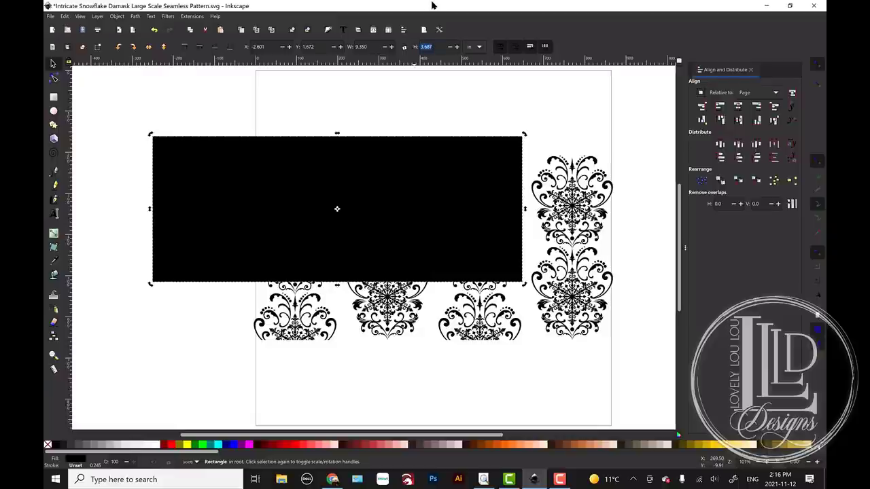
{"action": "type", "text": "4.35"}
{"action": "key", "text": "Return"}
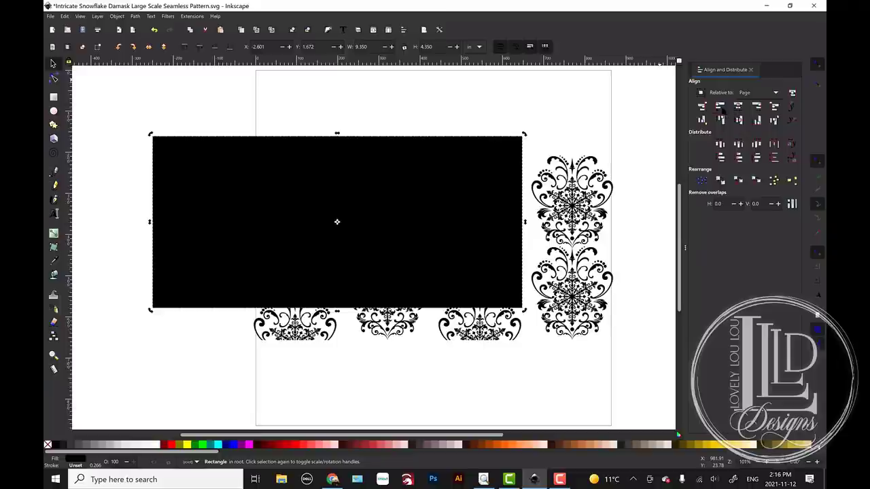
{"action": "left_click", "coordinate": [738, 107]}
{"action": "left_click", "coordinate": [738, 120]}
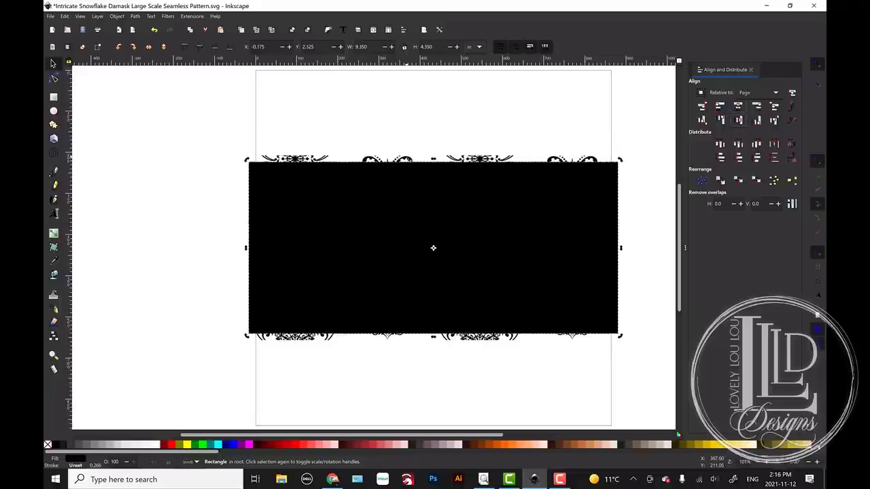
Fill the damask pattern with white and raise it to the top, above the black rectangle
{"action": "left_click", "coordinate": [408, 160]}
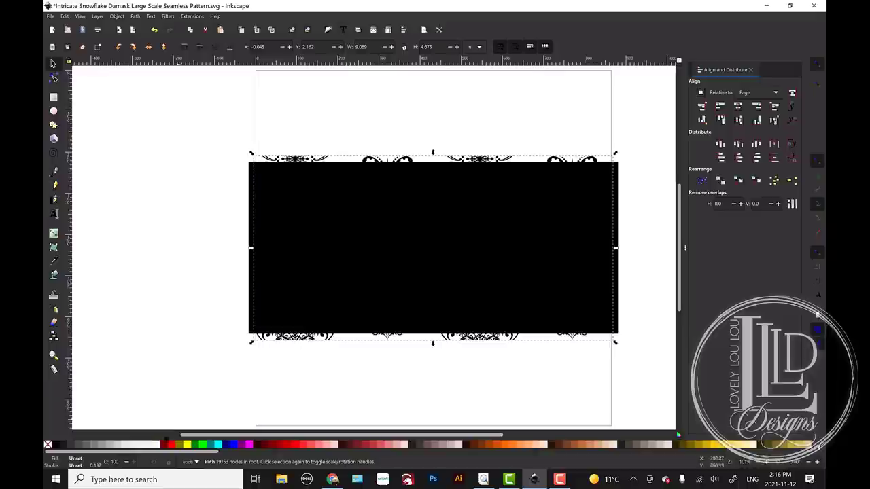
{"action": "left_click", "coordinate": [157, 446]}
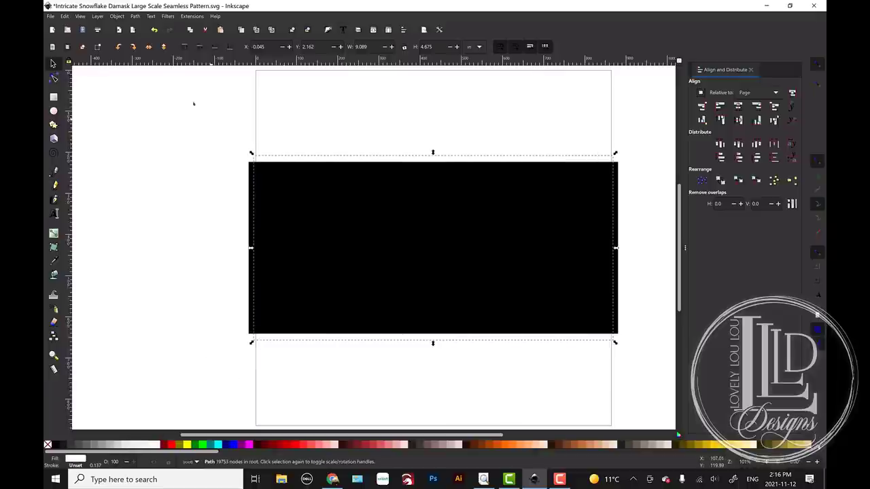
{"action": "left_click", "coordinate": [121, 17]}
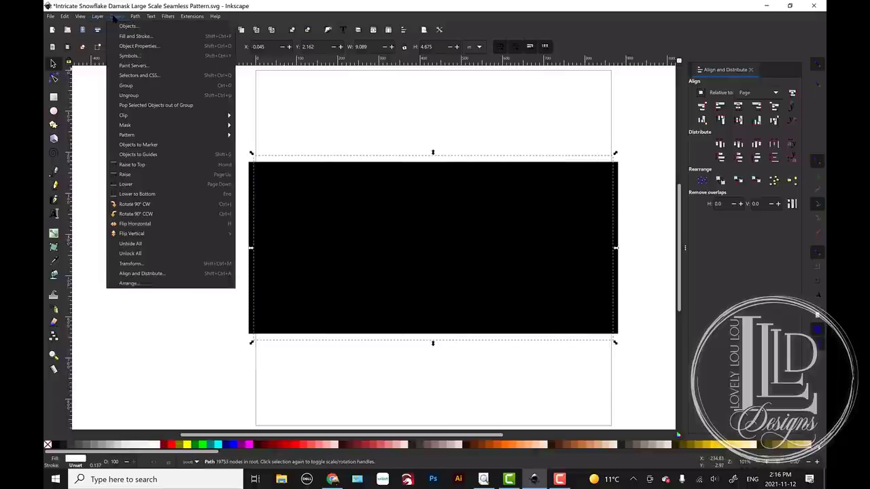
{"action": "left_click", "coordinate": [136, 164]}
{"action": "left_click", "coordinate": [355, 134]}
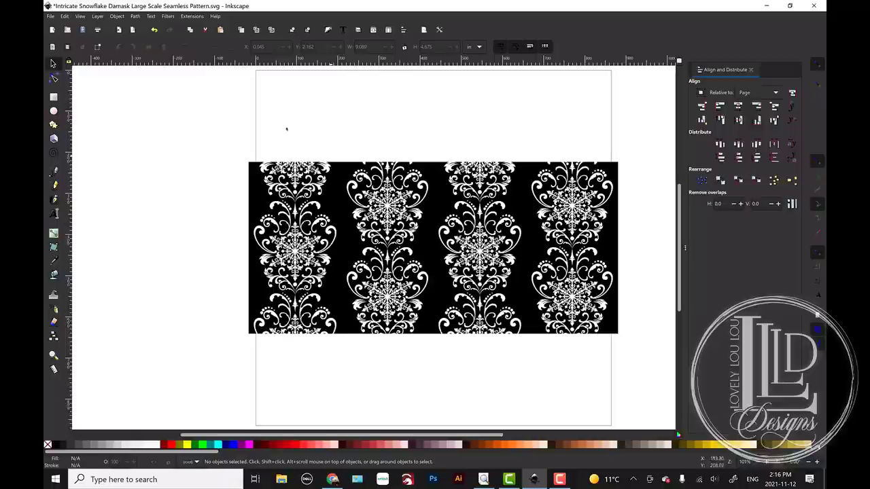
Cut the white damask pattern out of the black rectangle with the Difference path operation
{"action": "left_click_drag", "start_coordinate": [179, 101], "coordinate": [654, 360]}
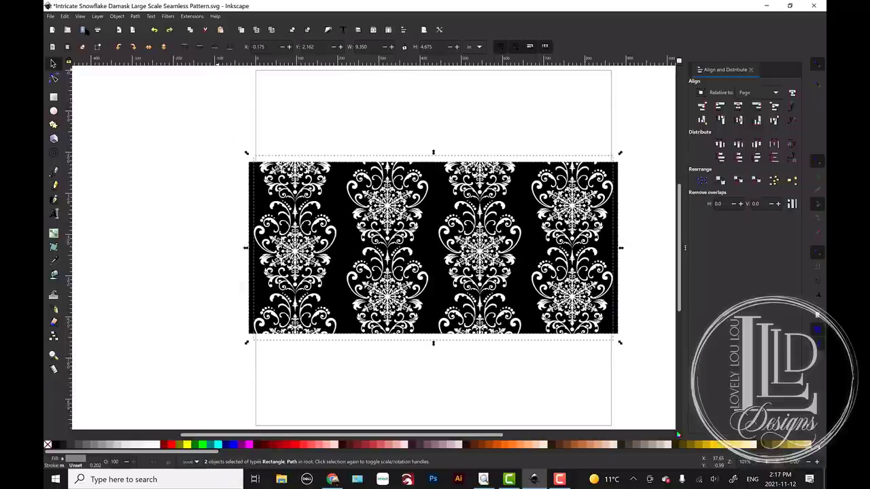
{"action": "left_click", "coordinate": [135, 17]}
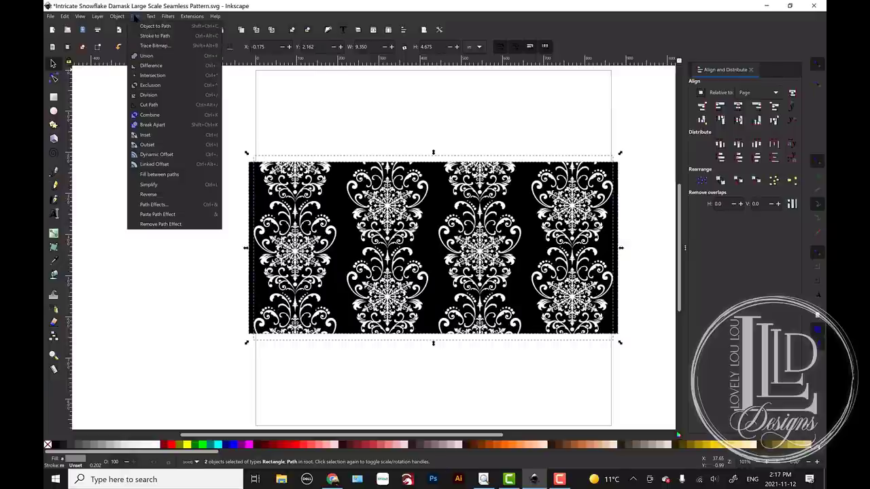
{"action": "left_click", "coordinate": [163, 66]}
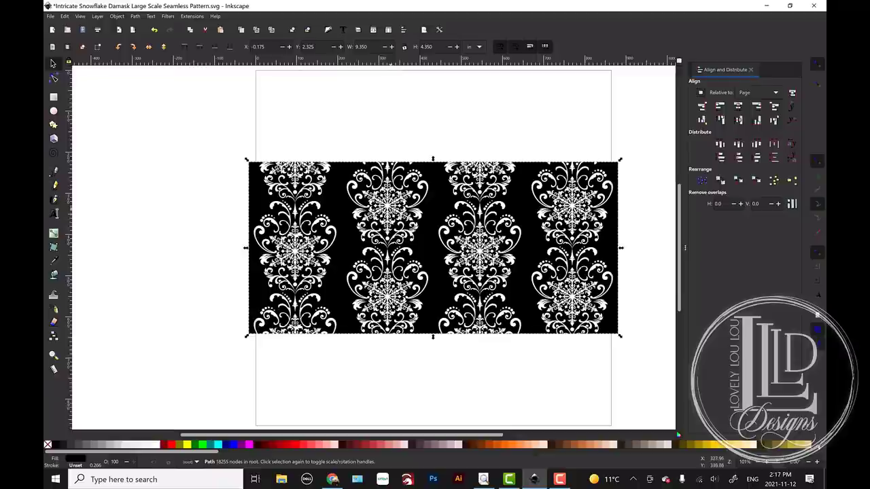
Move the cut damask panel back and forth across the page edge to check its cut-out areas
{"action": "left_click_drag", "start_coordinate": [404, 224], "coordinate": [280, 221]}
{"action": "left_click_drag", "start_coordinate": [258, 185], "coordinate": [257, 182]}
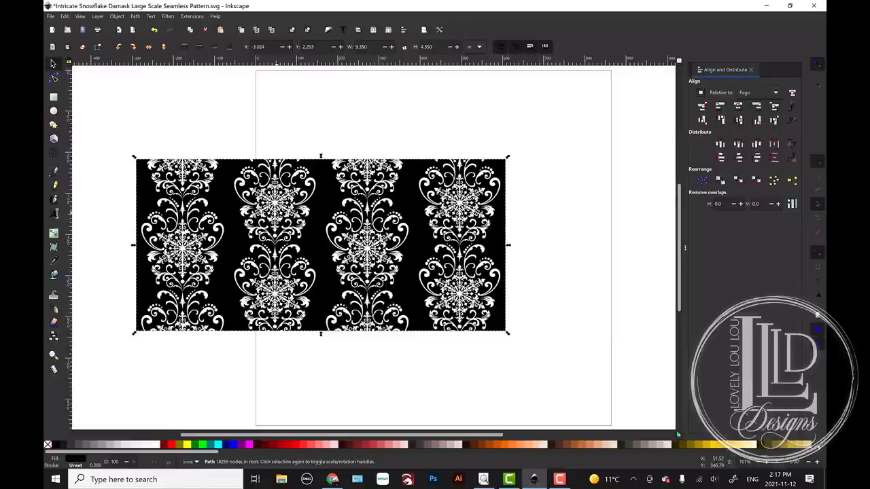
{"action": "left_click_drag", "start_coordinate": [258, 204], "coordinate": [373, 212]}
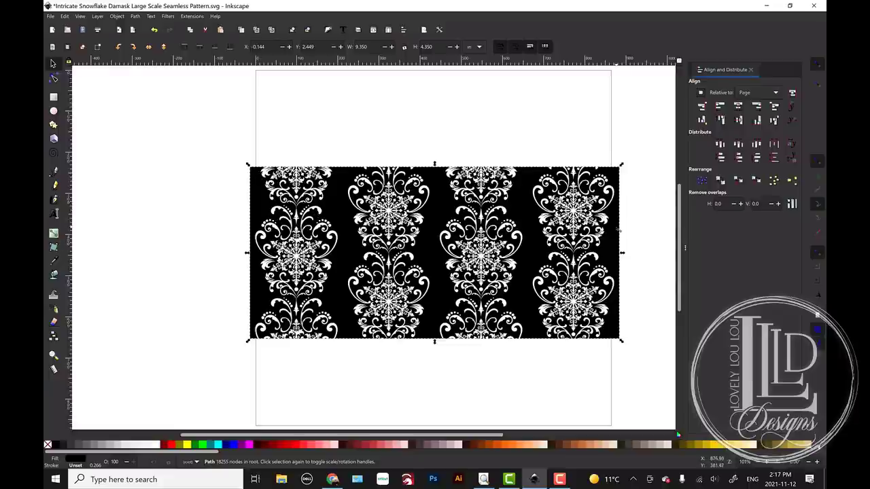
{"action": "left_click", "coordinate": [217, 140]}
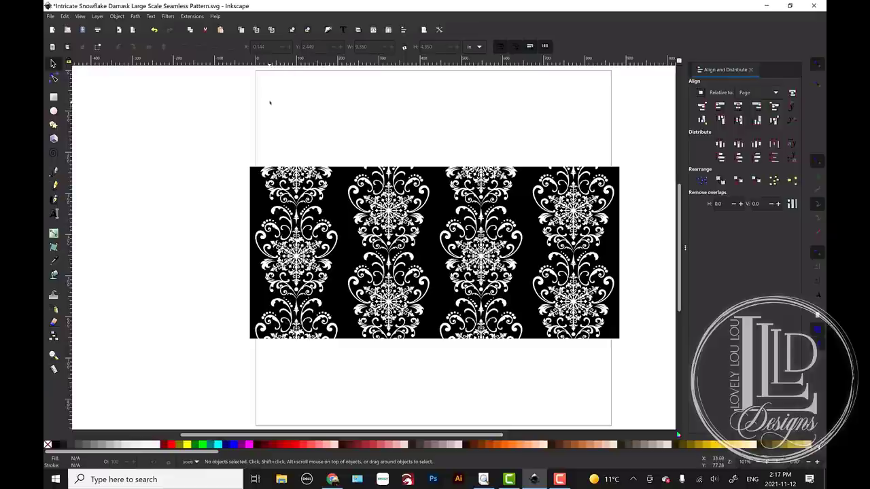
Set the document page size to 11 in wide by 8.5 in high
{"action": "left_click", "coordinate": [51, 16]}
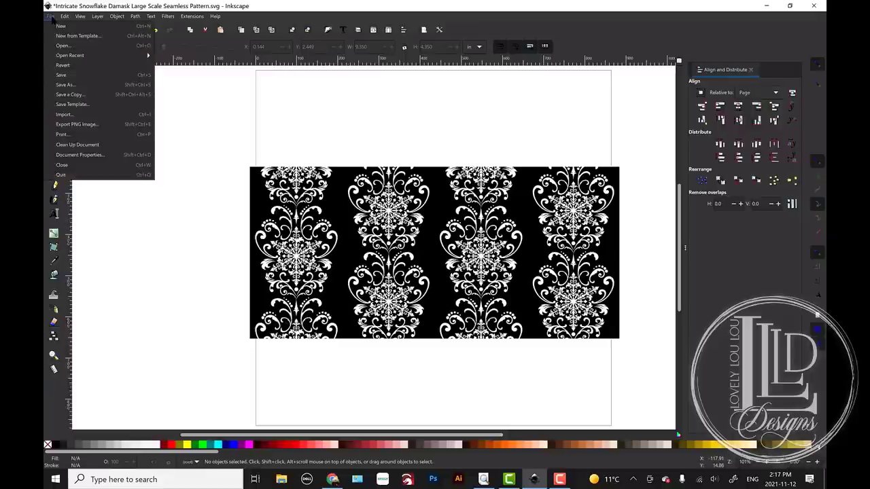
{"action": "left_click", "coordinate": [80, 155]}
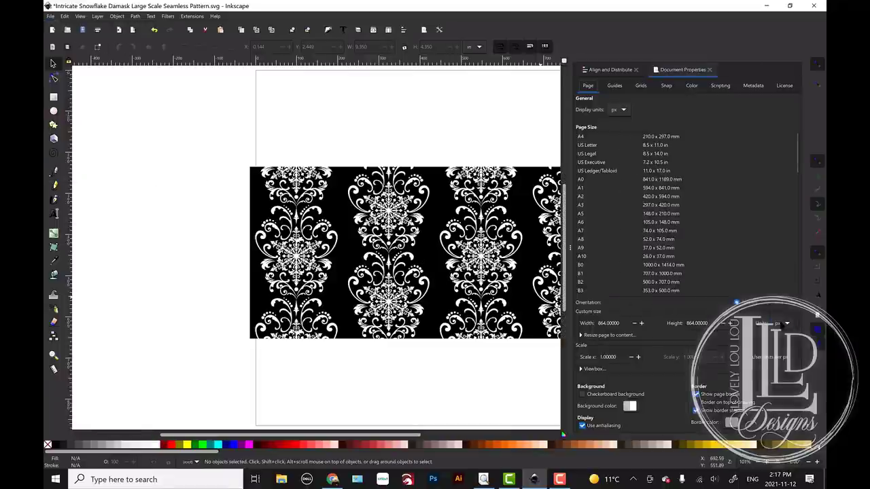
{"action": "left_click", "coordinate": [781, 324]}
{"action": "left_click", "coordinate": [778, 282]}
{"action": "left_click_drag", "start_coordinate": [620, 324], "coordinate": [566, 326]}
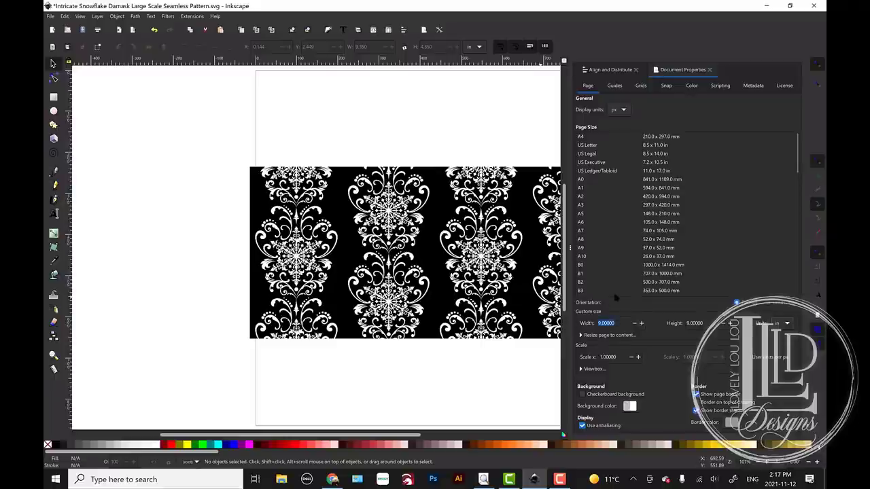
{"action": "type", "text": "11"}
{"action": "key", "text": "Tab"}
{"action": "type", "text": "8"}
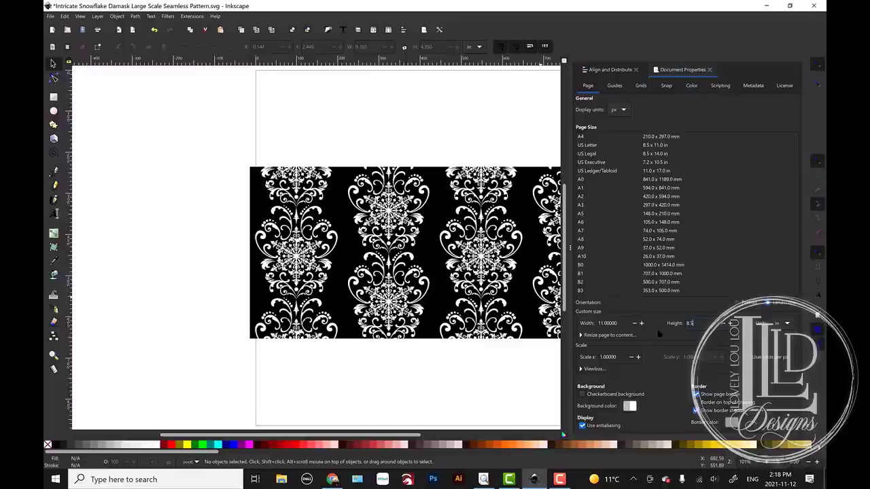
{"action": "type", "text": ".5"}
{"action": "key", "text": "Return"}
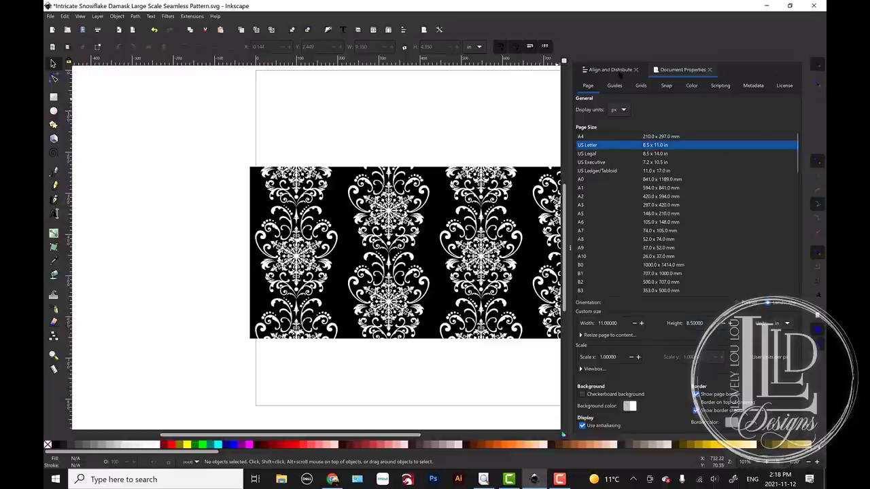
Center the cut damask panel horizontally and vertically on the resized page
{"action": "left_click", "coordinate": [614, 72]}
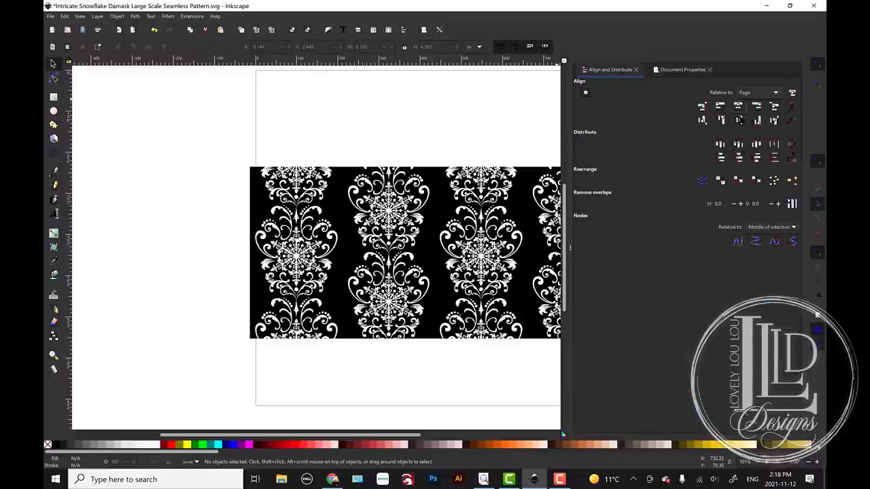
{"action": "left_click_drag", "start_coordinate": [571, 245], "coordinate": [779, 242]}
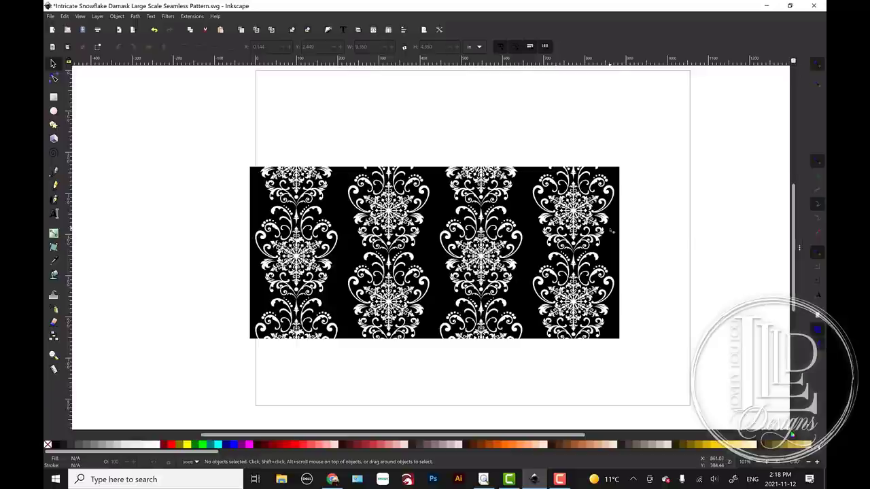
{"action": "left_click", "coordinate": [613, 231]}
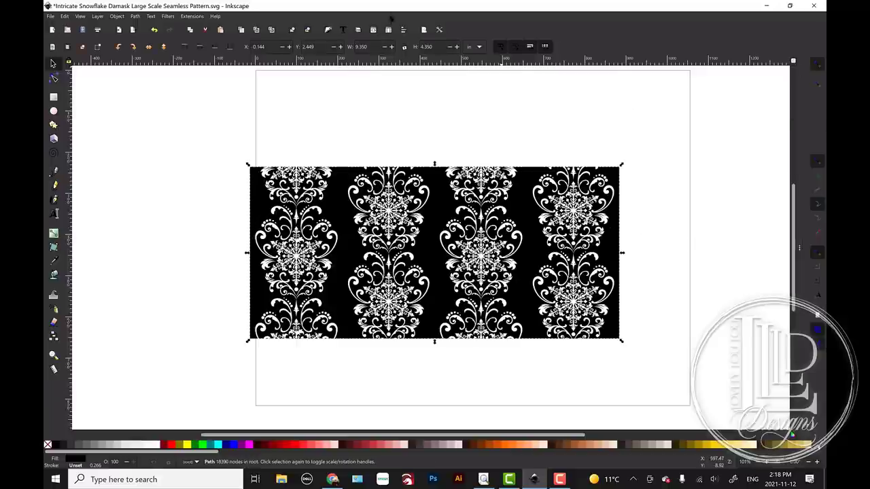
{"action": "key", "text": "ctrl+shift+a"}
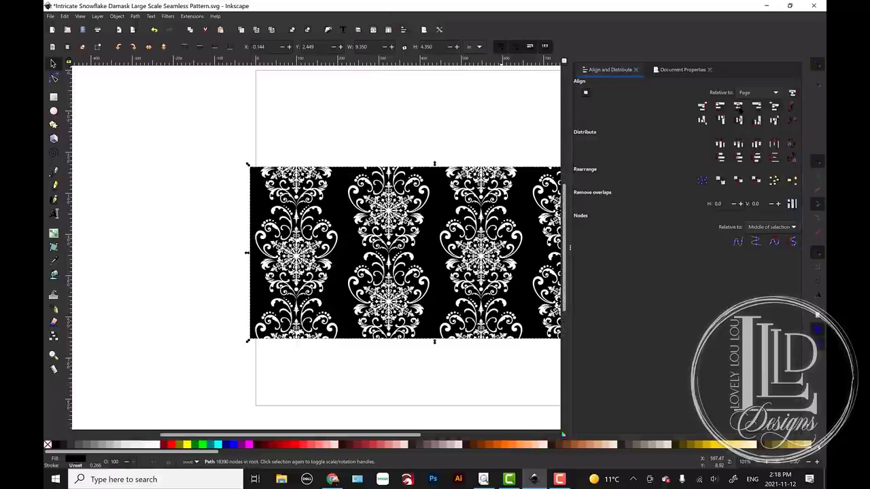
{"action": "left_click", "coordinate": [738, 106]}
{"action": "left_click", "coordinate": [738, 119]}
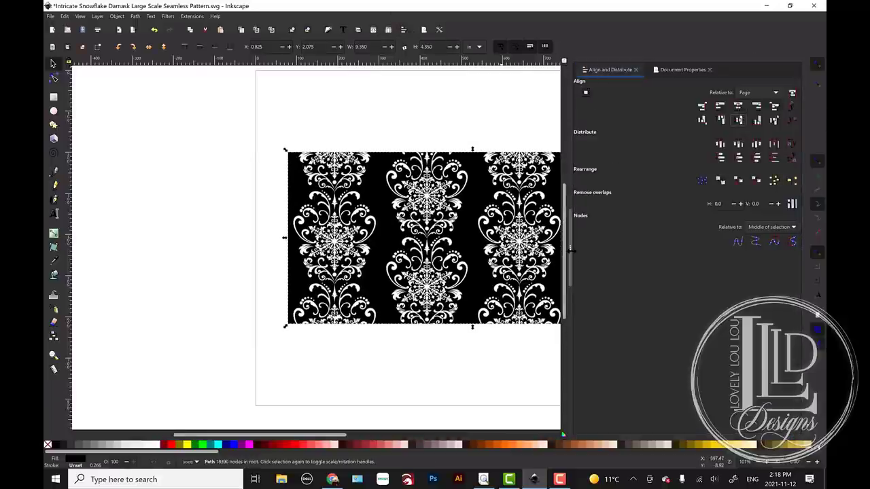
{"action": "left_click_drag", "start_coordinate": [578, 249], "coordinate": [688, 220]}
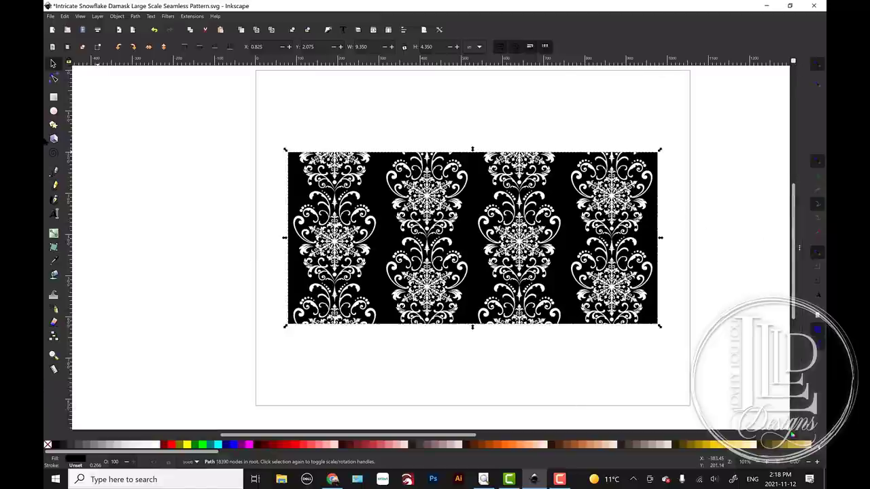
Enable print preview in the printer preferences and print the damask wrap page
{"action": "left_click", "coordinate": [129, 99]}
{"action": "left_click", "coordinate": [55, 19]}
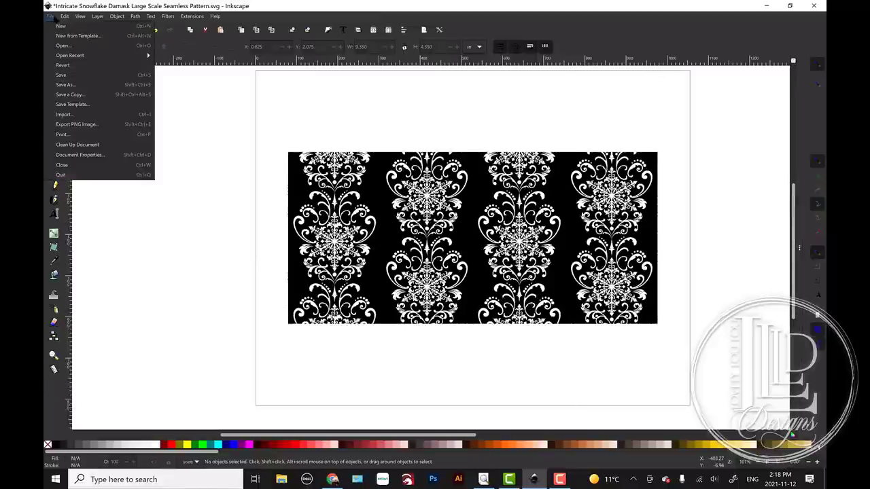
{"action": "left_click", "coordinate": [88, 132]}
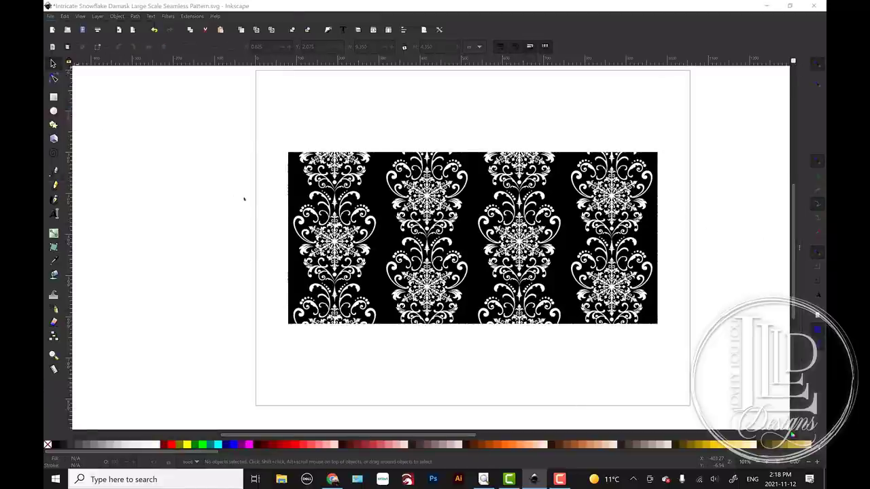
{"action": "left_click", "coordinate": [261, 94]}
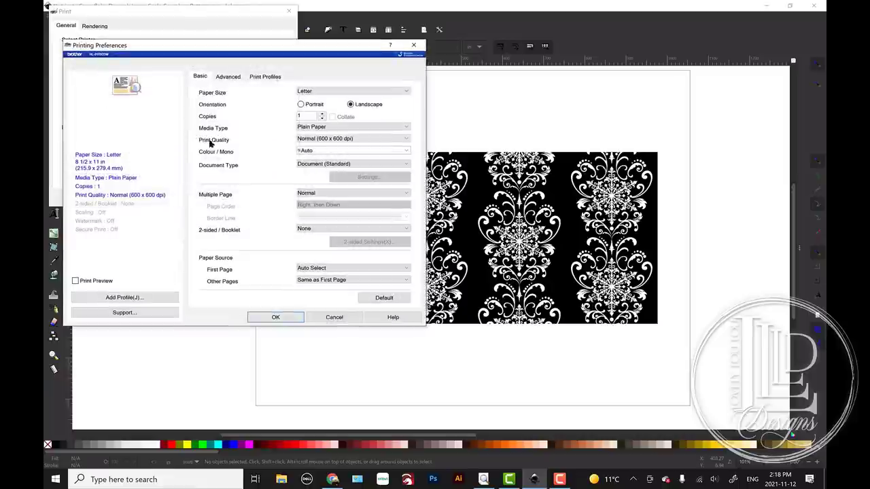
{"action": "left_click", "coordinate": [275, 317]}
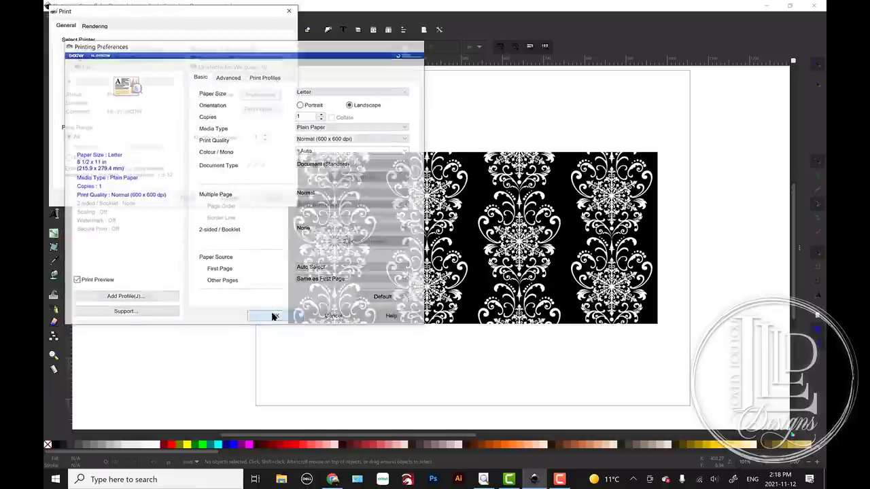
{"action": "left_click", "coordinate": [184, 197]}
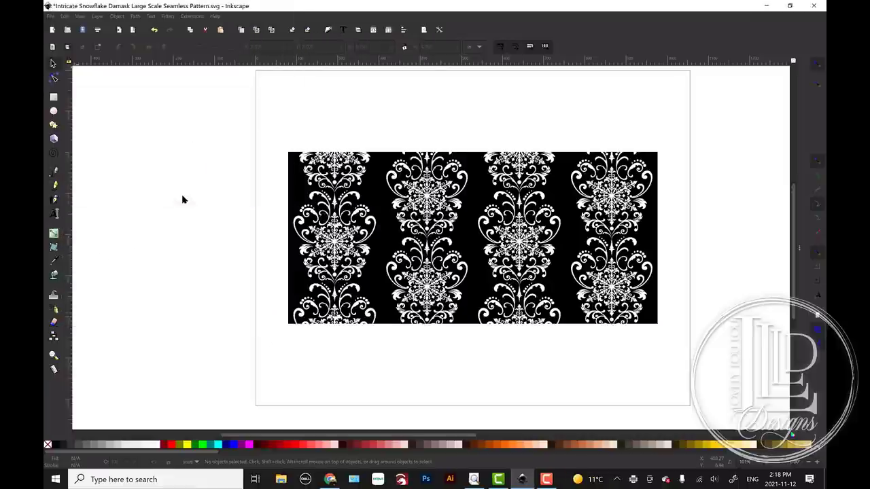